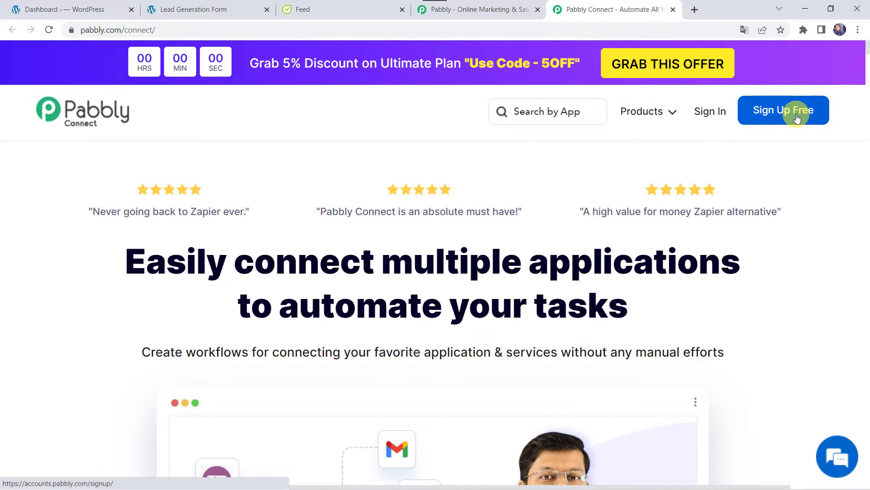
Step: Sign in to Pabbly and launch Pabbly Connect from the All Apps page to reach its dashboard
click(711, 113)
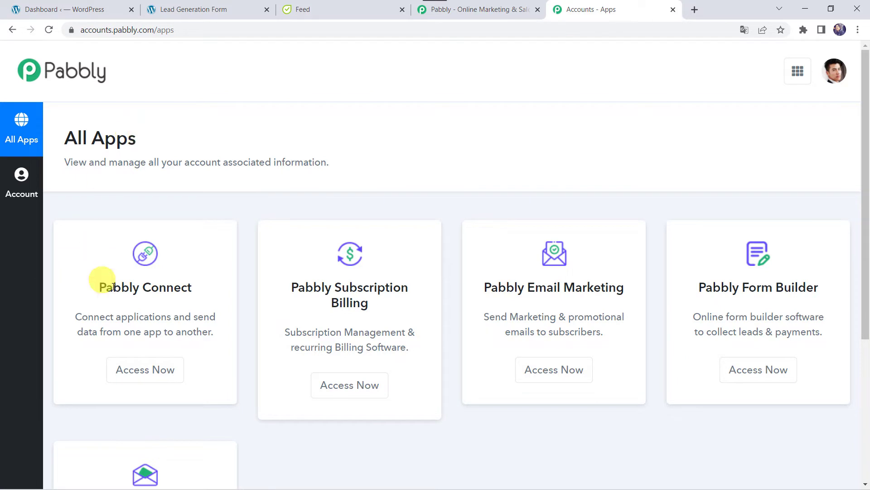
click(145, 371)
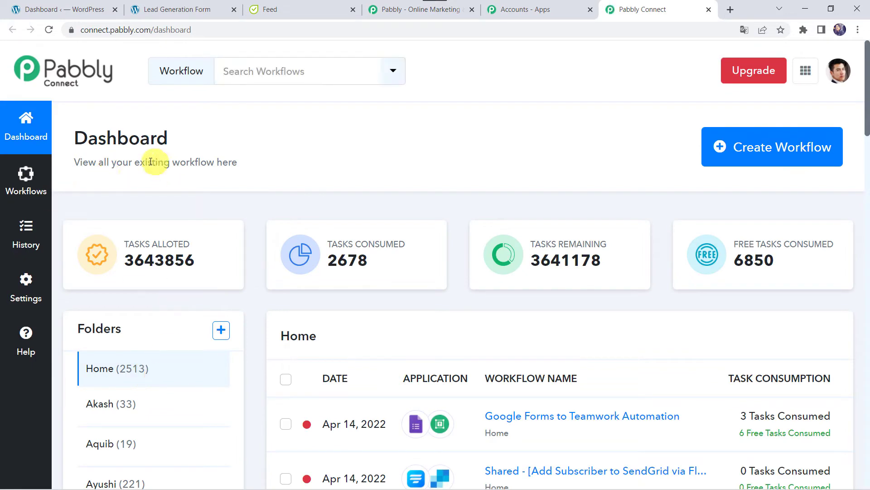
scroll(458, 472, down, 5)
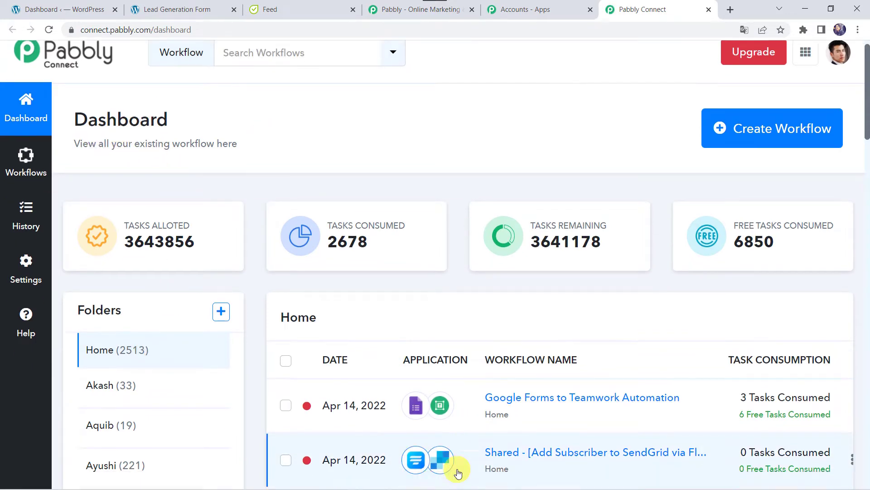
scroll(458, 472, up, 6)
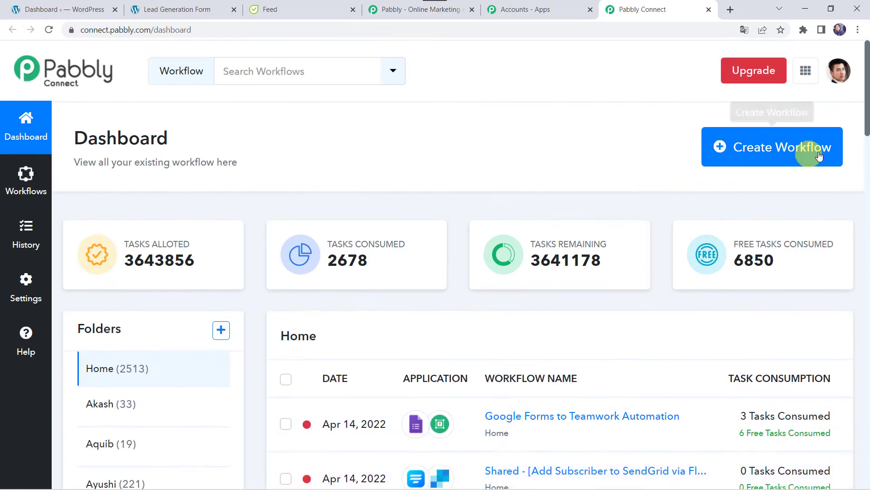
Step: Create a new workflow named 'Fluent Form to Flowlu Integration'
click(768, 147)
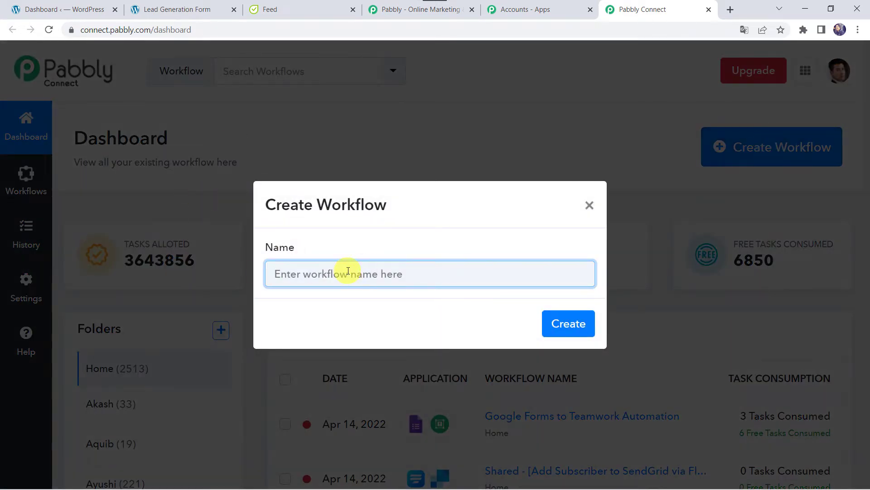
text(Fluent Form to Flowlu Integration)
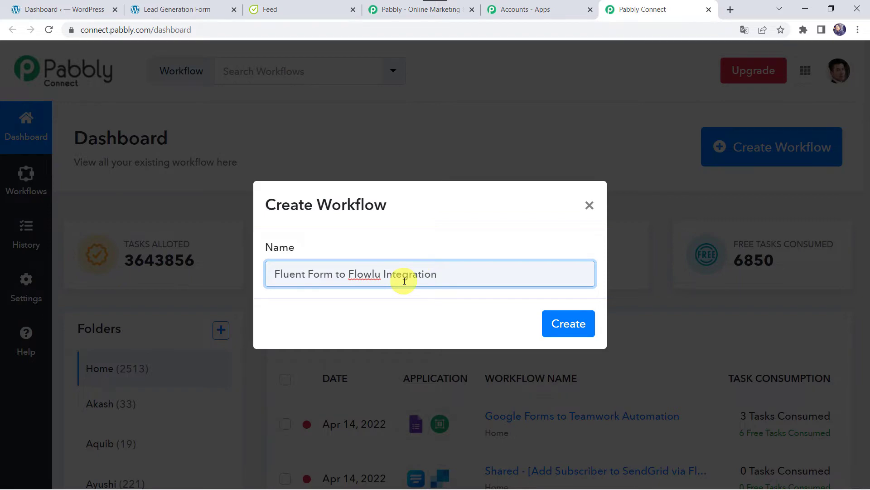
click(566, 320)
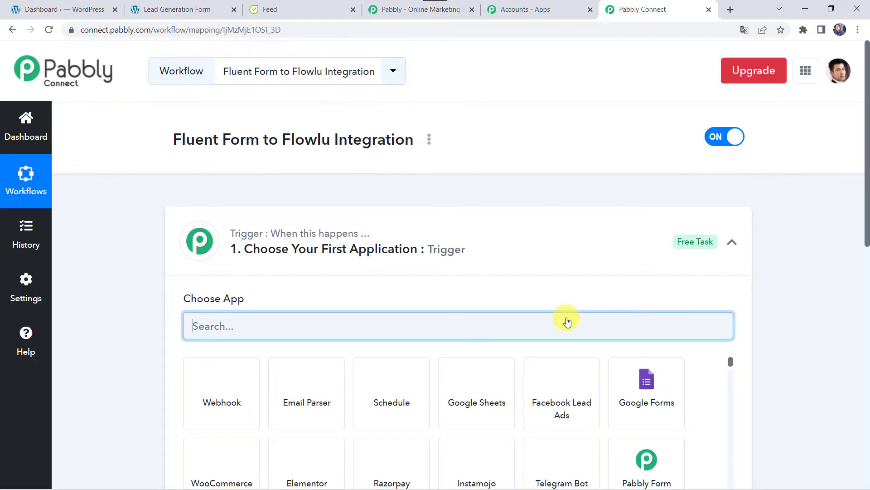
Step: Search for and choose Fluent Forms as the trigger app
click(469, 248)
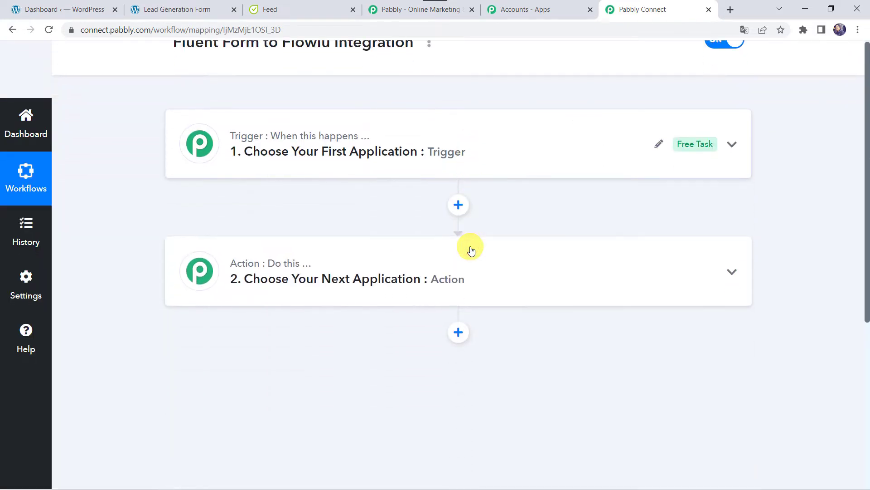
scroll(469, 253, down, 1)
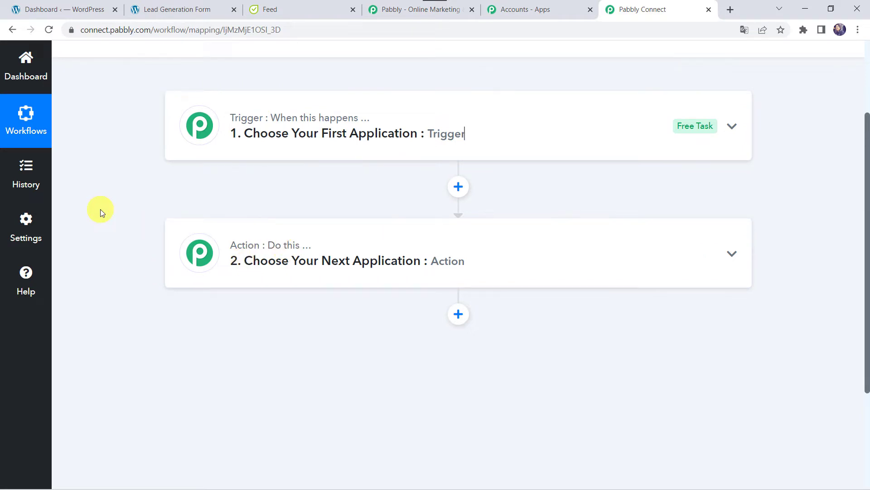
click(439, 133)
click(226, 205)
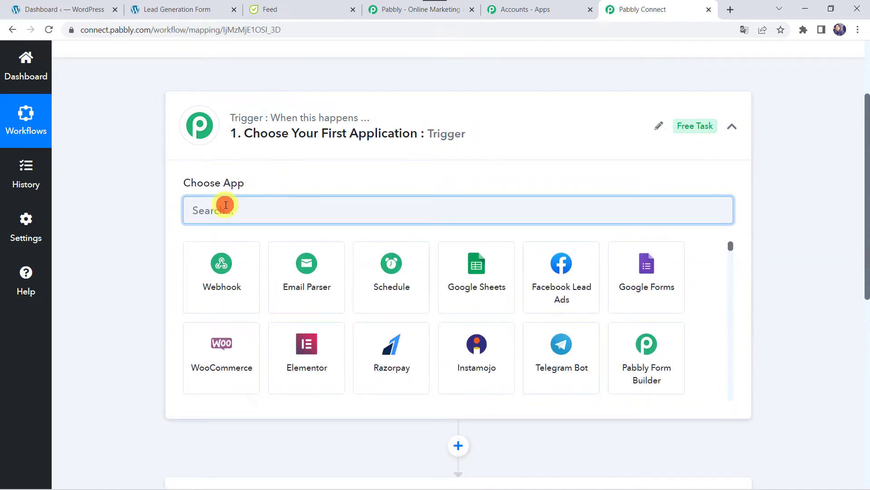
text(Flue)
click(226, 307)
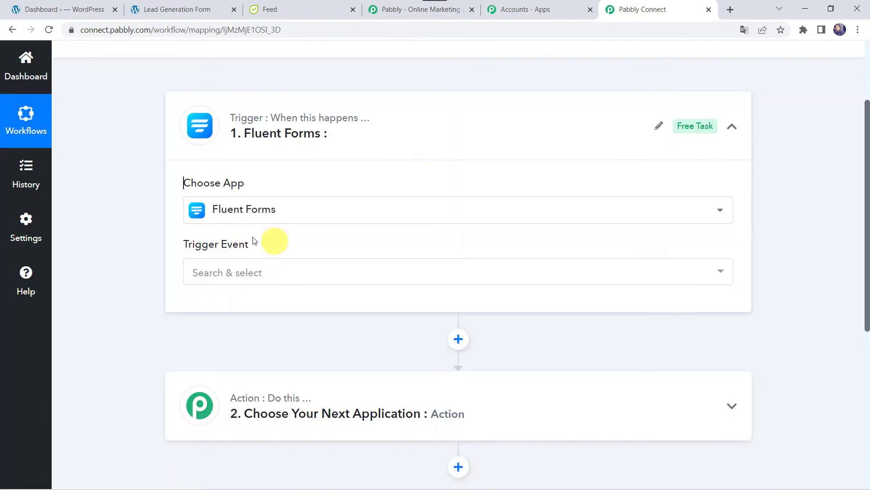
Step: Set the trigger event to New Form Submission and copy the webhook URL
click(217, 272)
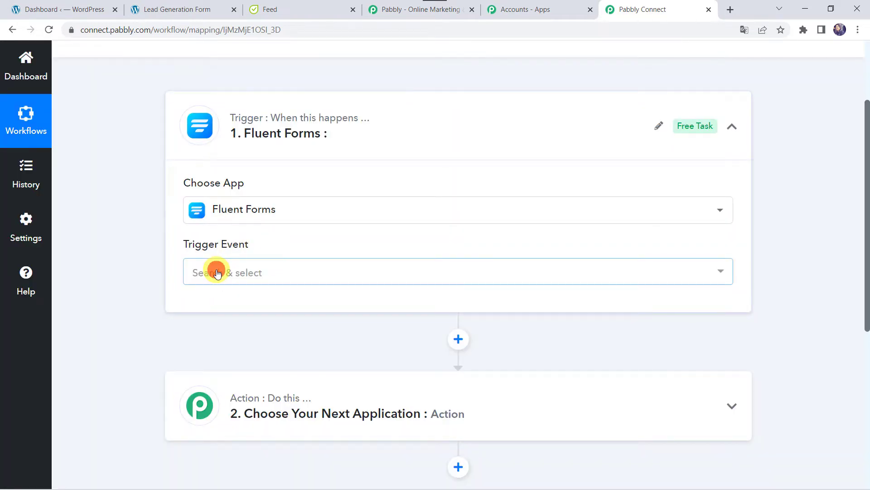
click(249, 334)
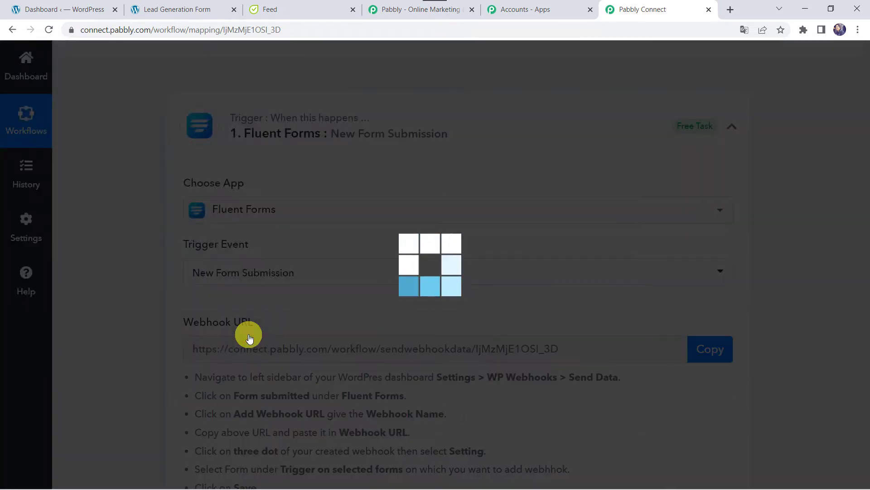
scroll(249, 339, down, 3)
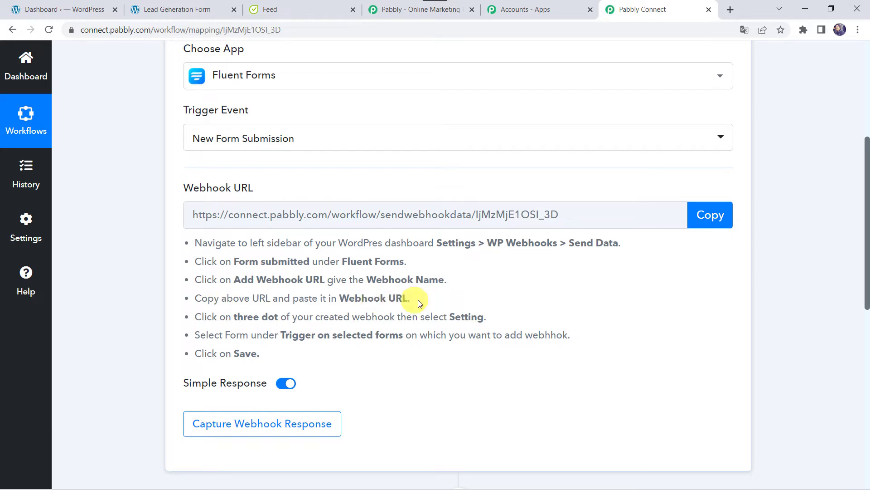
click(718, 219)
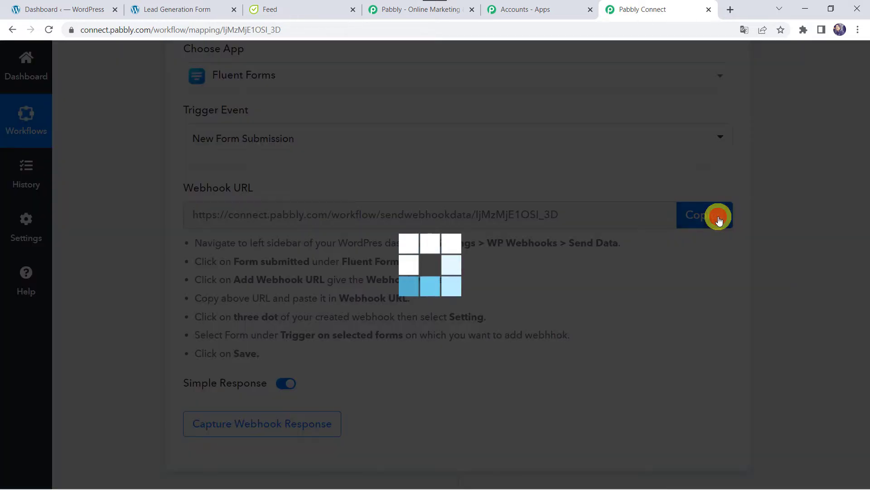
Step: Switch to the WordPress dashboard and open Fluent Forms' All Forms list, including Lead Generation Form
click(69, 10)
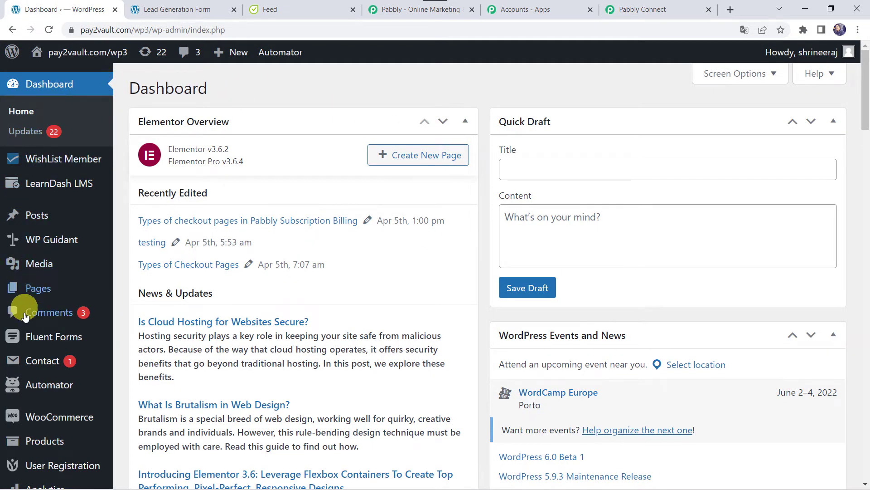
mouse_move(39, 334)
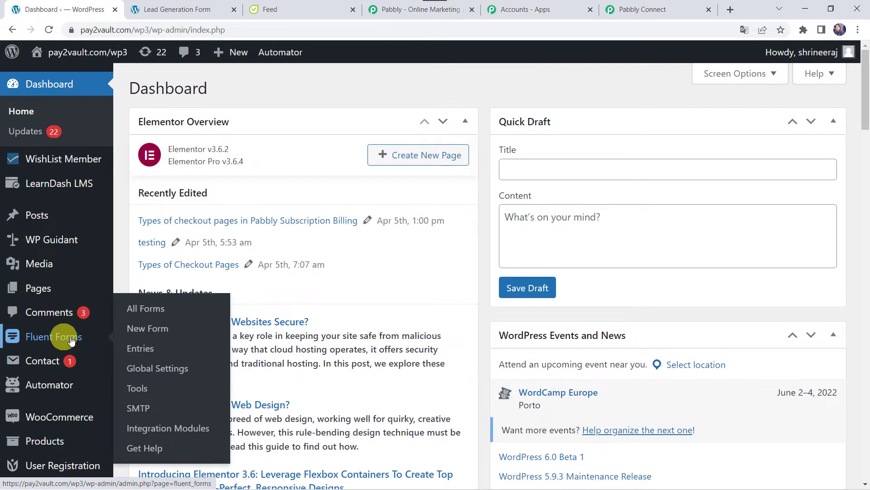
scroll(73, 340, down, 4)
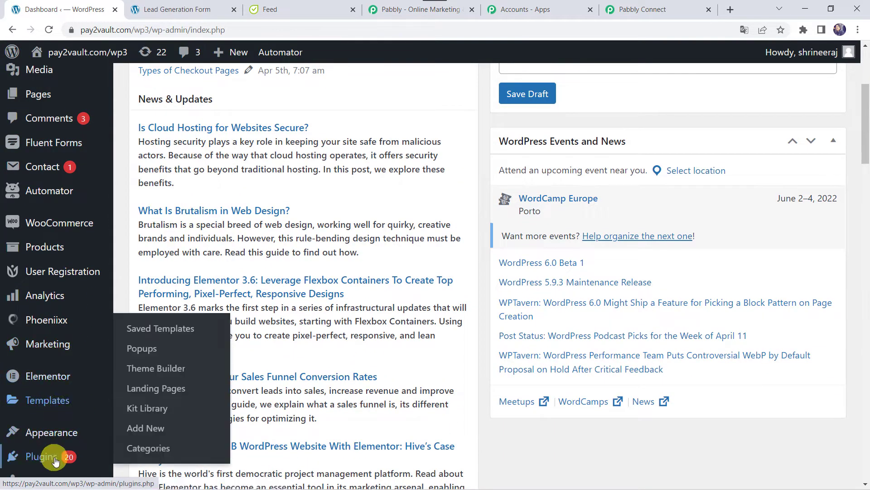
mouse_move(43, 461)
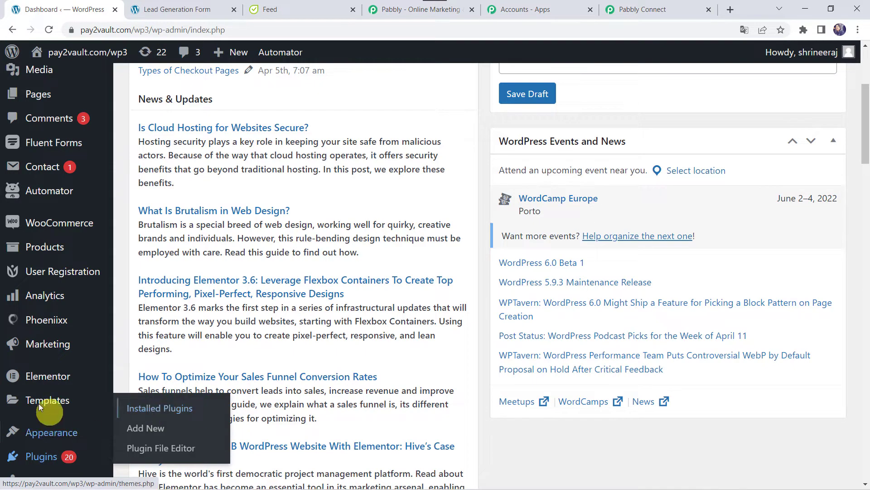
mouse_move(22, 141)
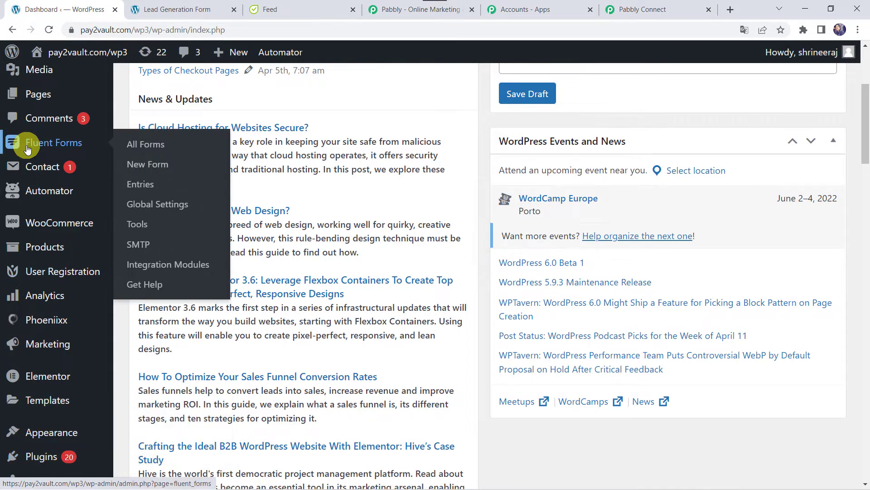
click(68, 145)
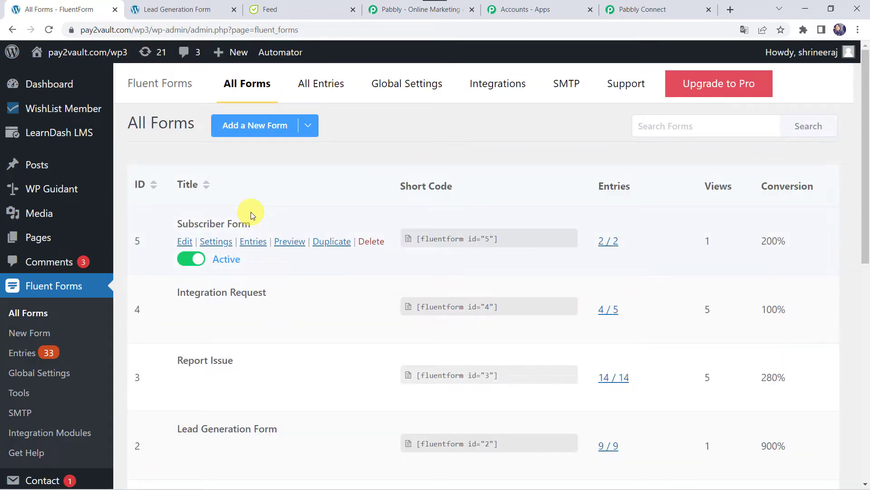
mouse_move(244, 308)
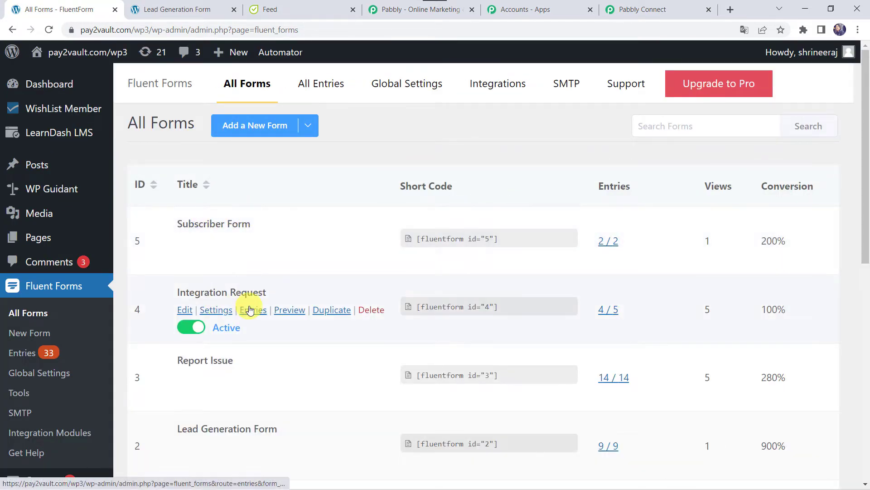
scroll(229, 428, down, 4)
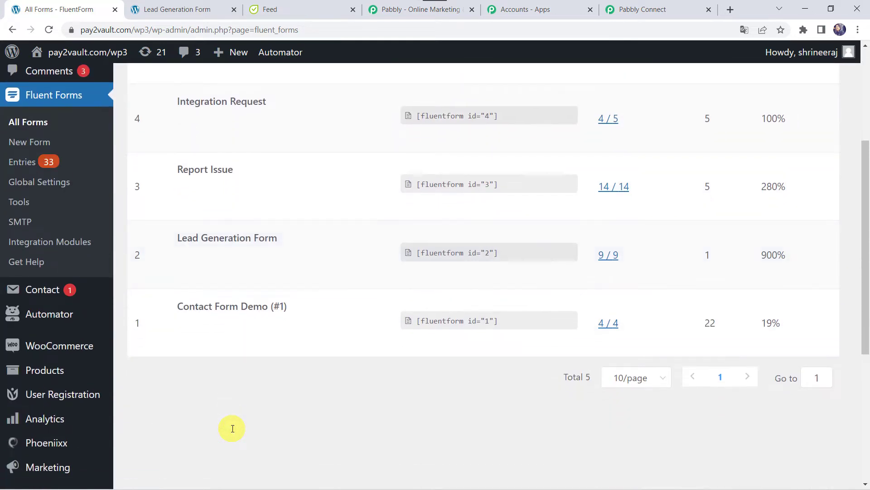
scroll(233, 429, up, 3)
mouse_move(201, 365)
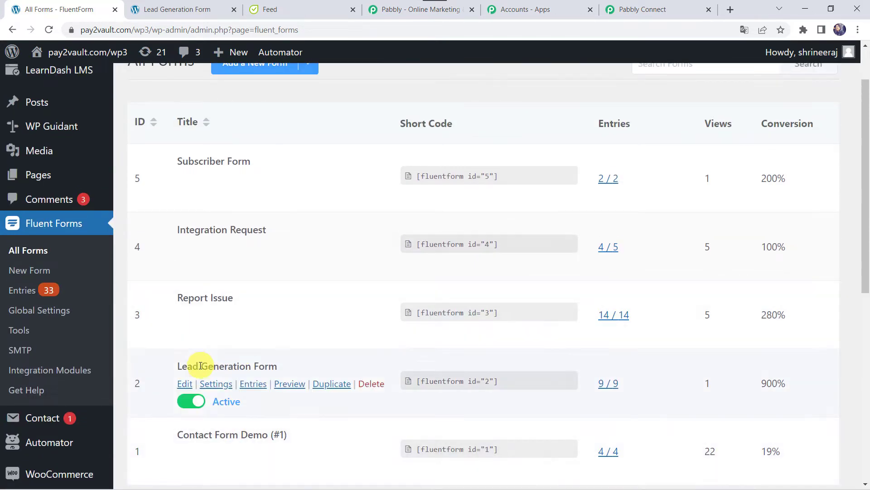
Step: Open the Lead Generation Form in the editor, preview its live page, then show the Settings submenu
click(181, 386)
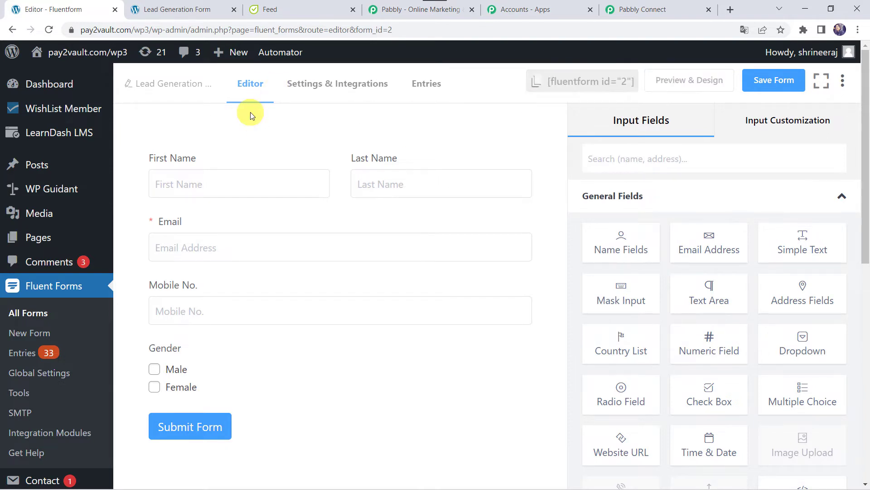
click(213, 5)
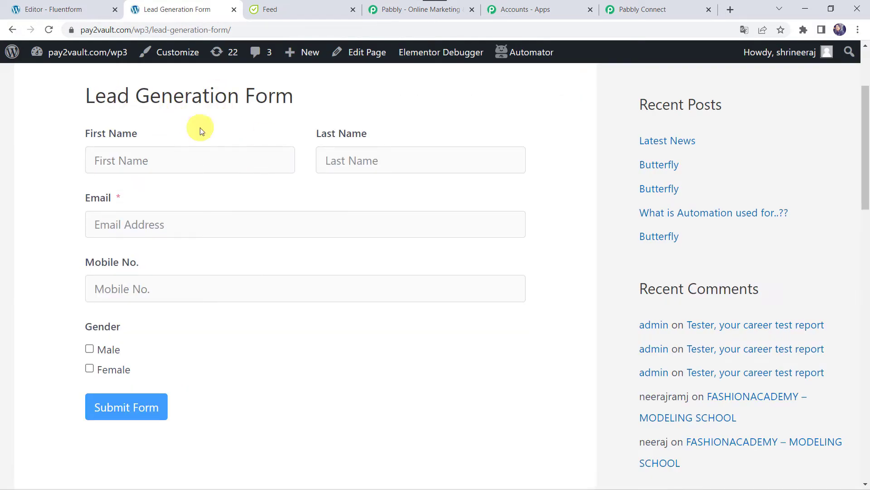
click(96, 9)
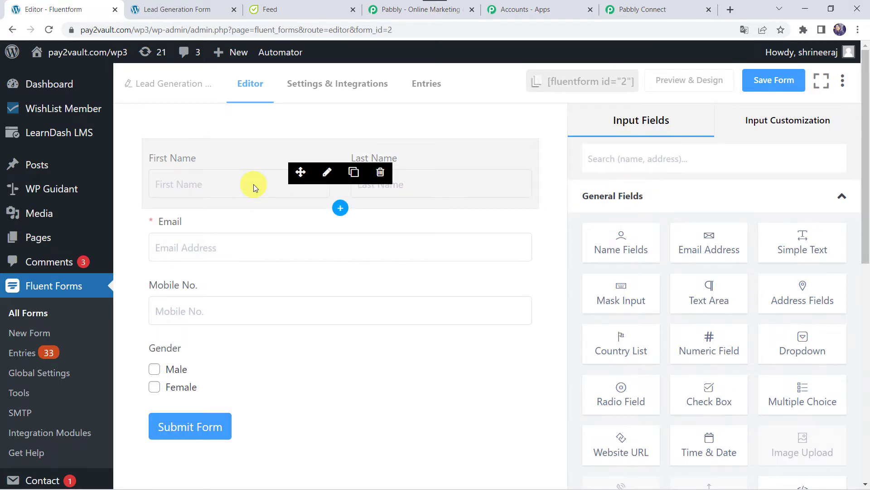
scroll(46, 346, down, 10)
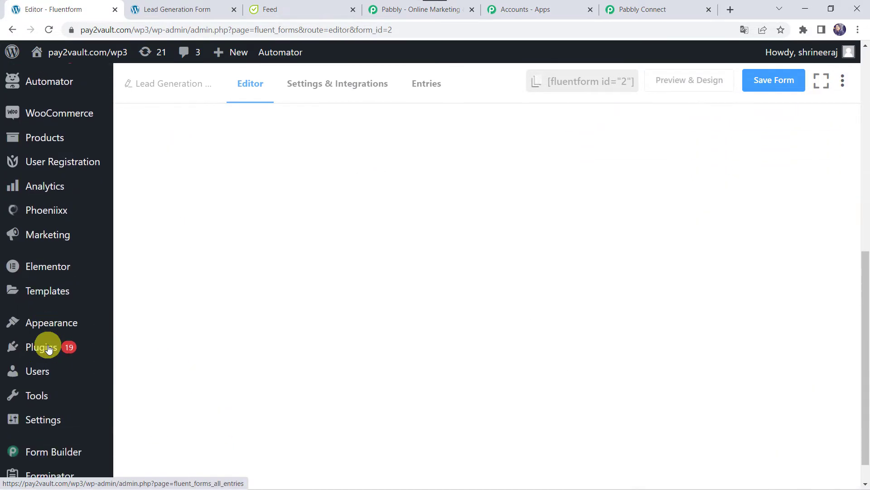
mouse_move(47, 392)
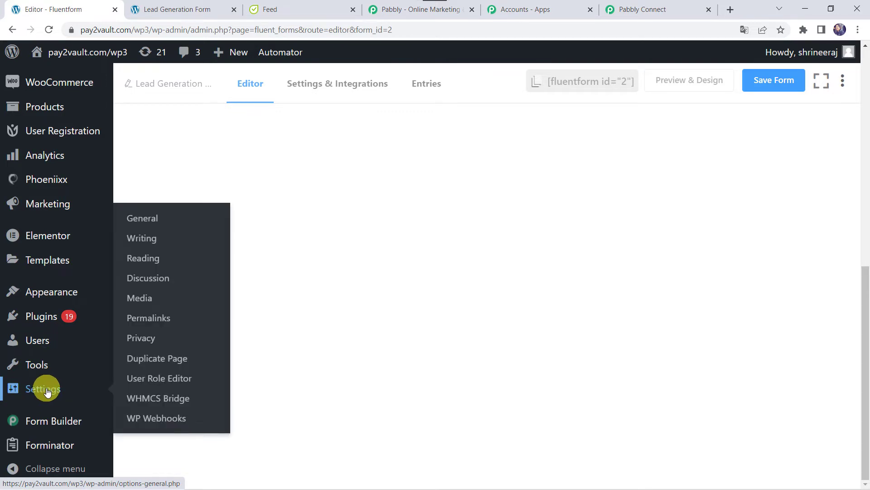
Step: Go to WP Webhooks > Send Data and open the Fluent Forms 'Form submitted' trigger
click(183, 420)
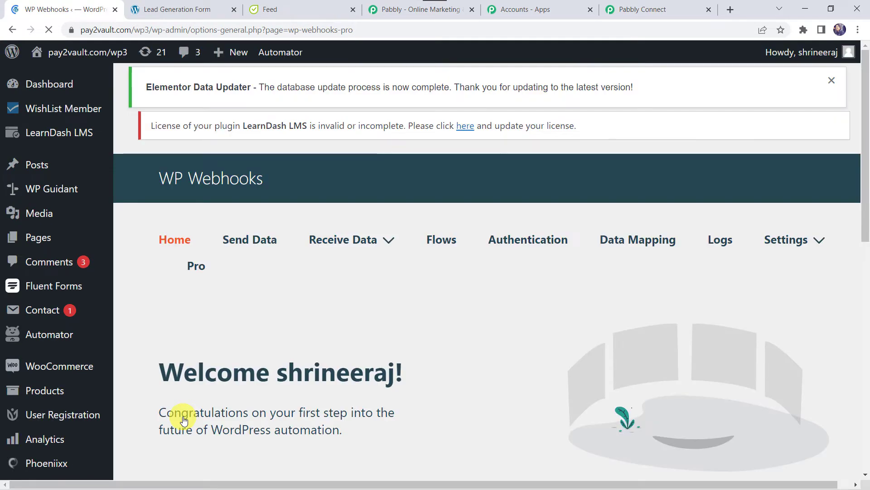
click(264, 243)
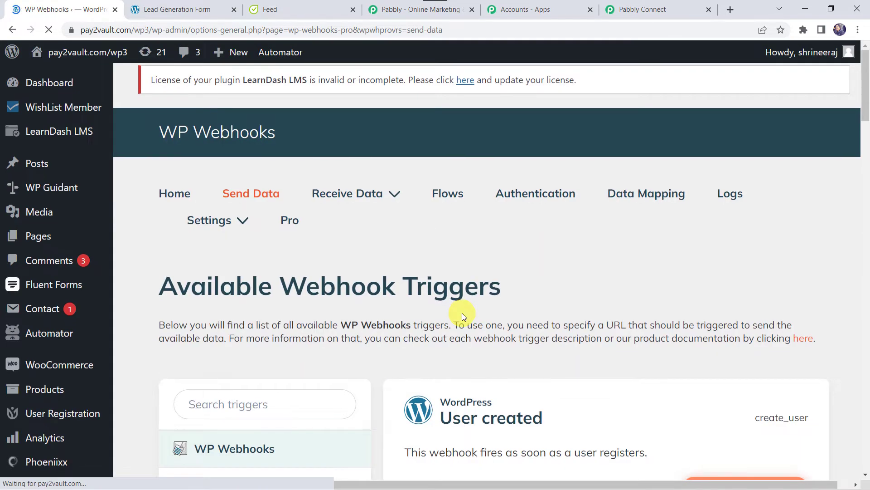
scroll(252, 418, down, 5)
scroll(253, 420, down, 13)
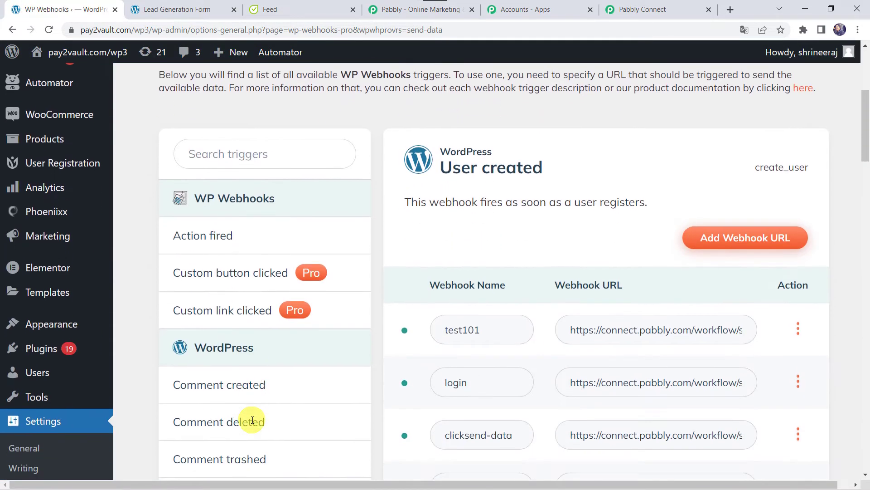
scroll(253, 420, down, 15)
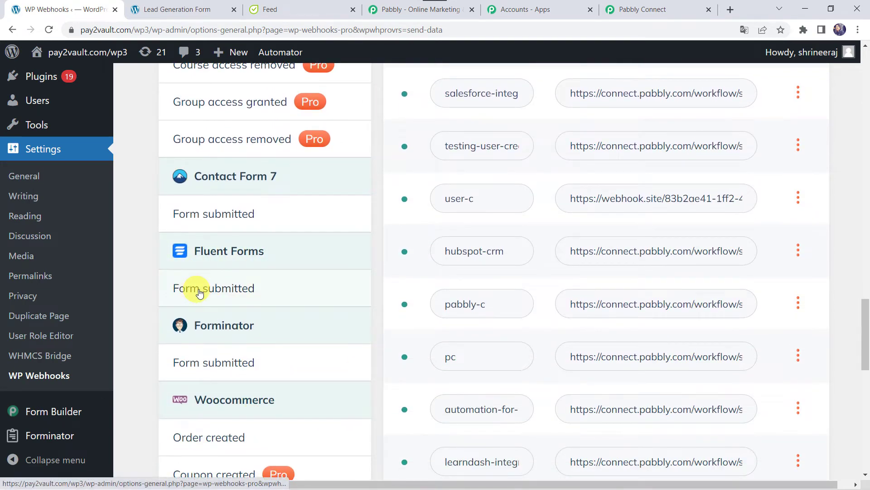
click(234, 293)
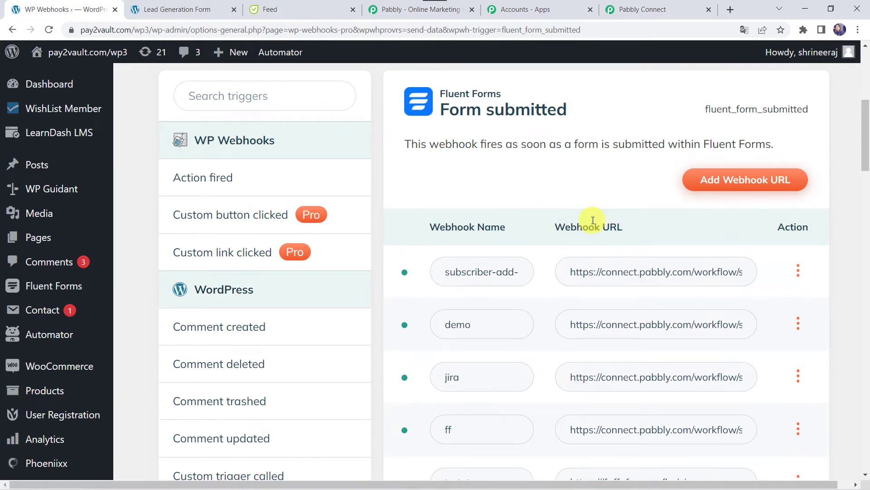
Step: Add a webhook named 'Flowlu Integration' with the pasted Pabbly URL for fluent_form_submitted
click(751, 182)
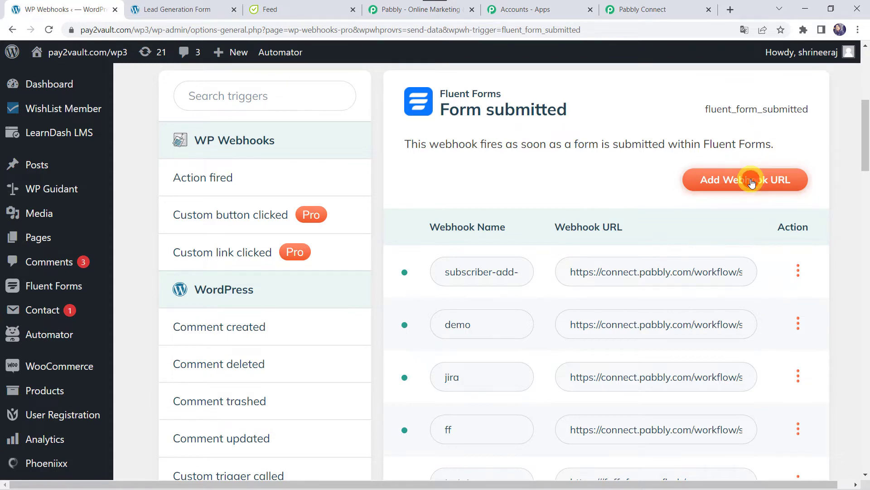
click(752, 182)
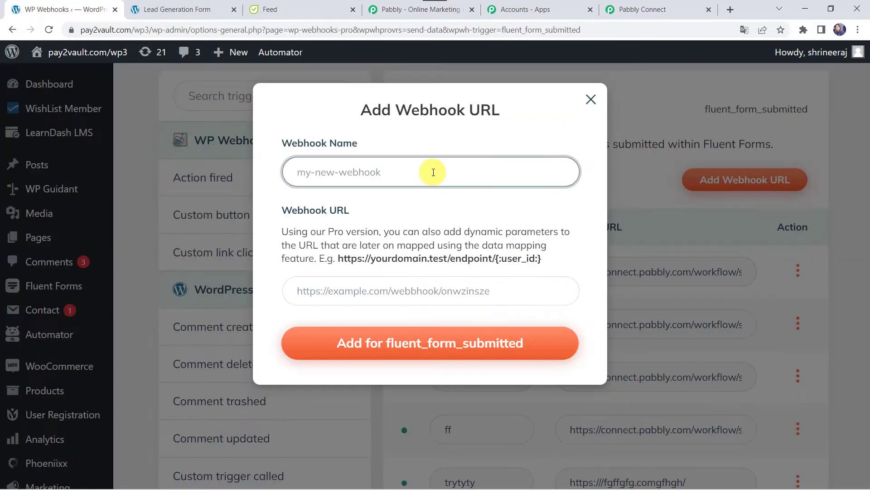
text(Flowlu Integration)
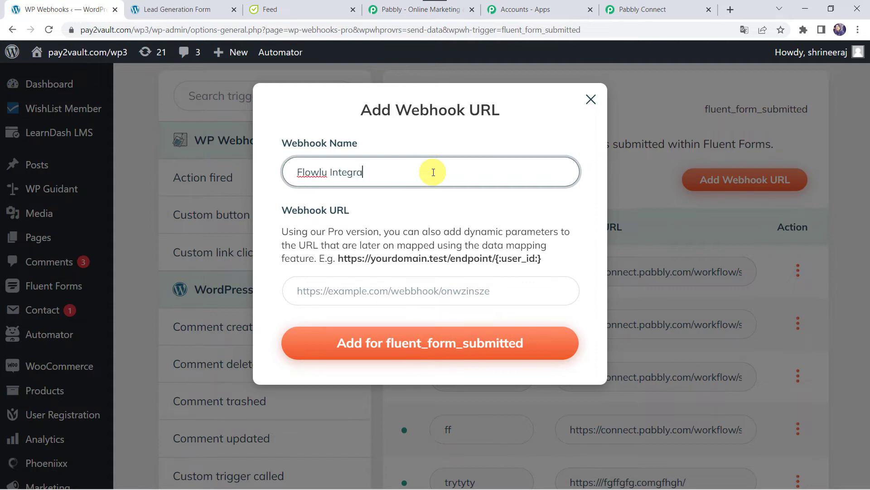
click(362, 285)
right_click(361, 286)
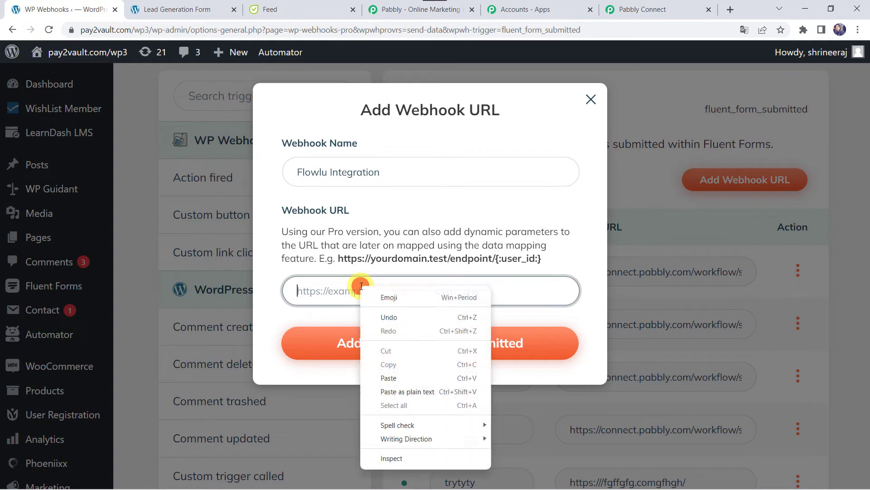
click(399, 381)
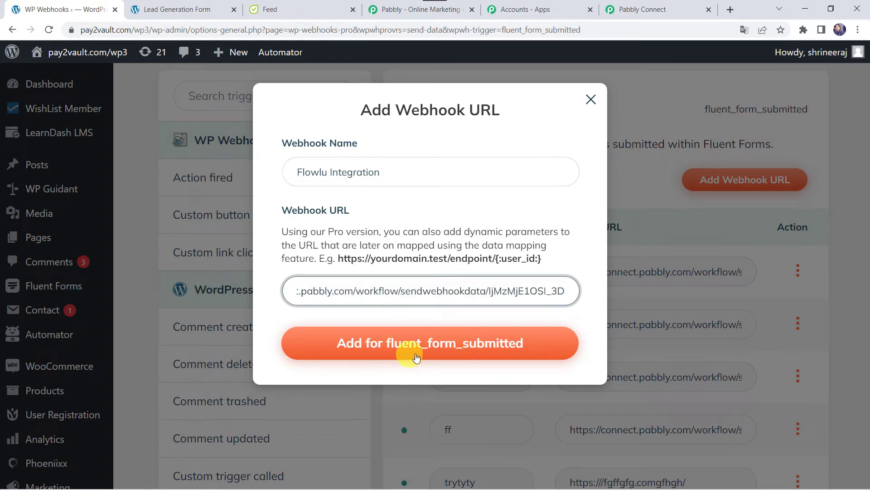
click(479, 346)
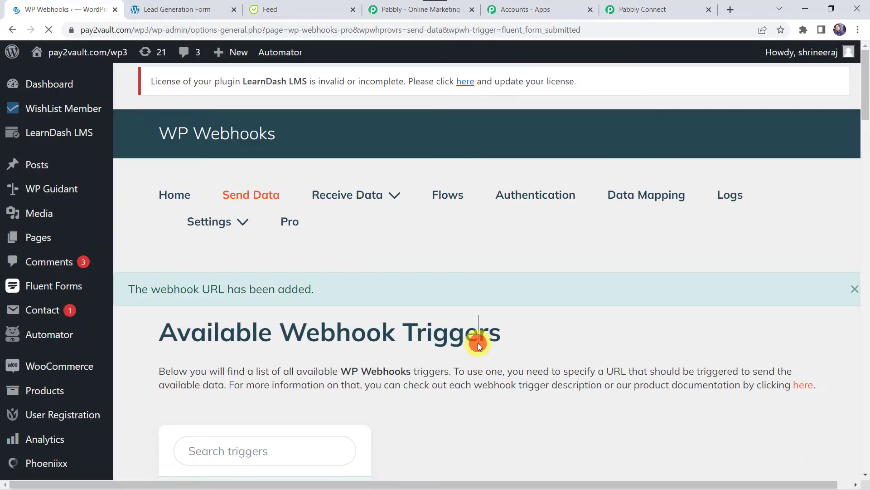
scroll(478, 342, down, 10)
scroll(477, 343, down, 15)
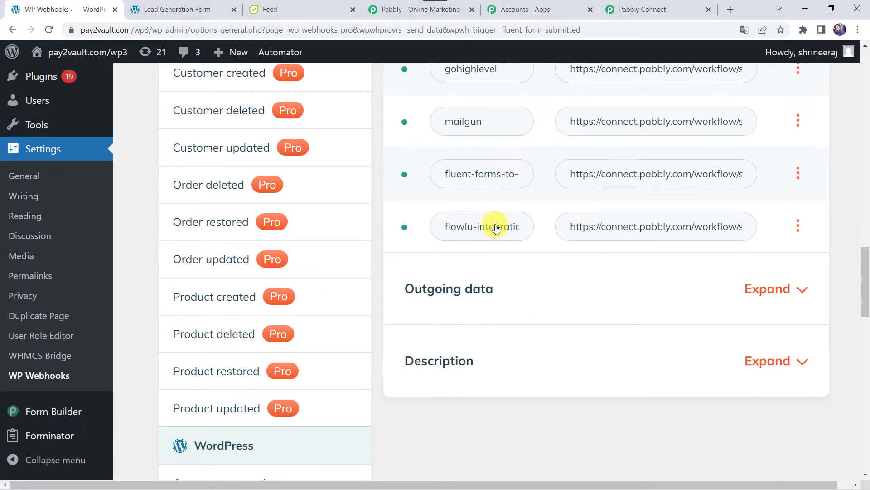
Step: Restrict the flowlu-integration webhook to the Lead Generation Form, save it, and return to Pabbly Connect
click(799, 227)
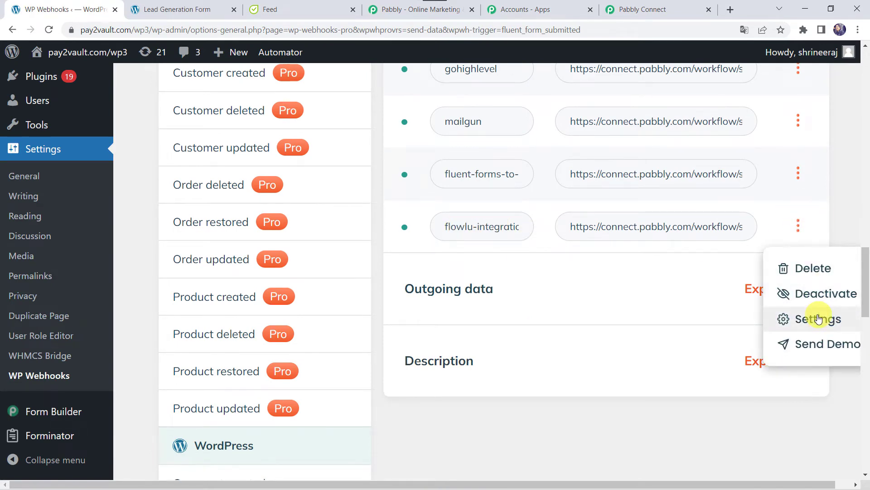
click(819, 318)
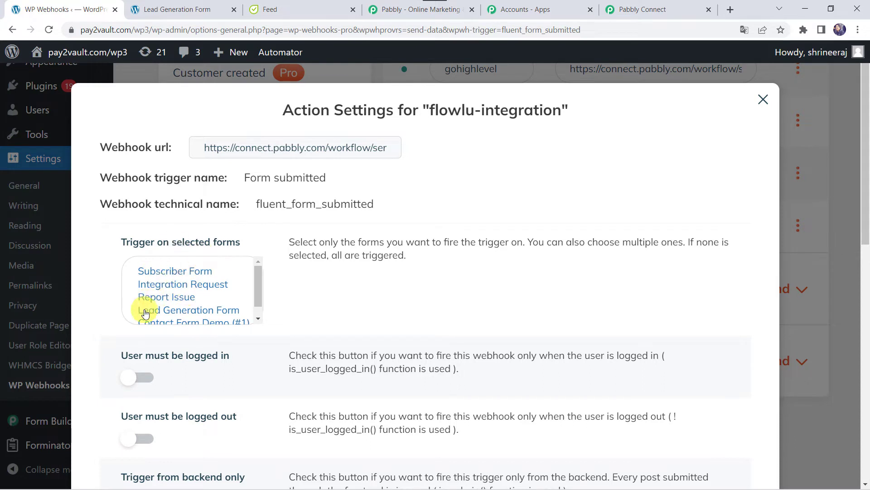
click(201, 311)
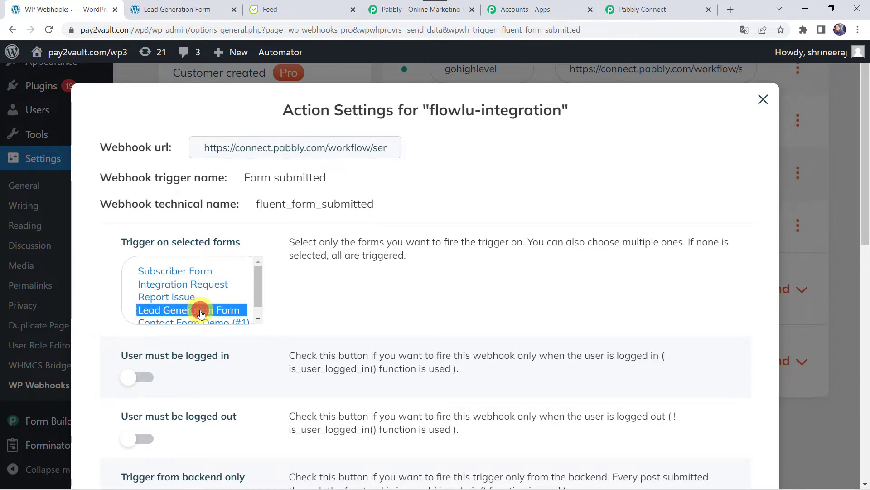
scroll(201, 313, down, 1)
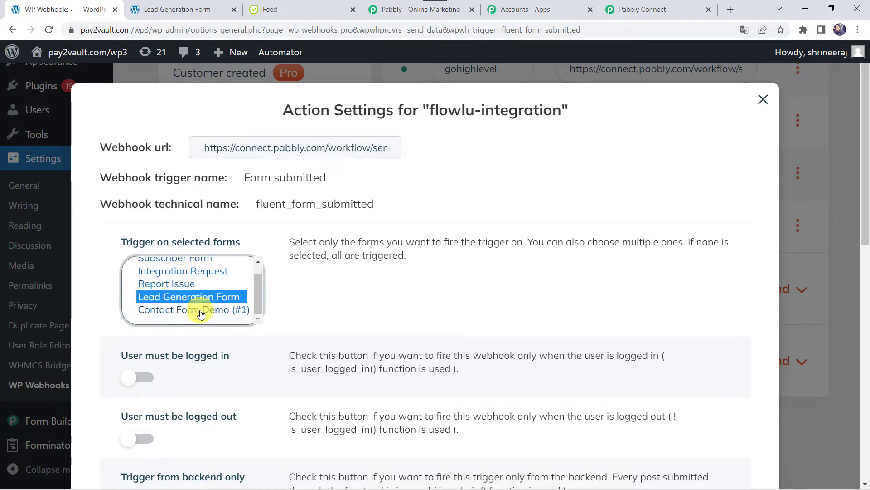
scroll(200, 312, down, 10)
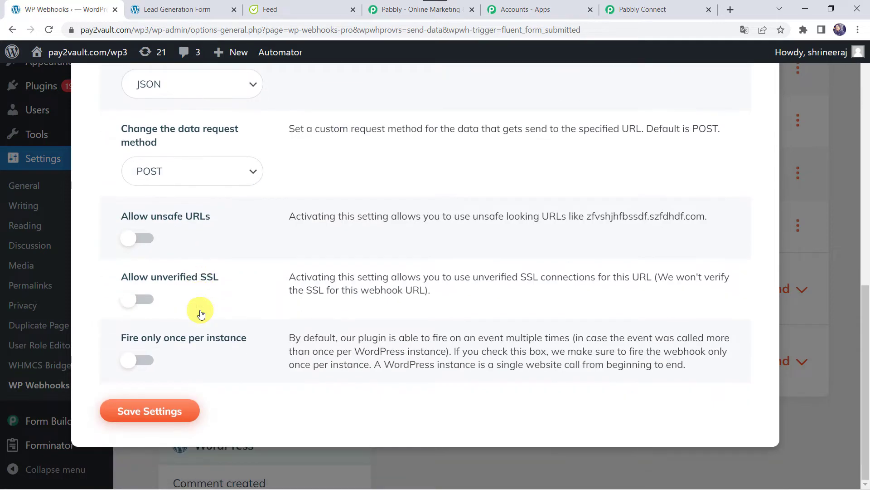
click(157, 411)
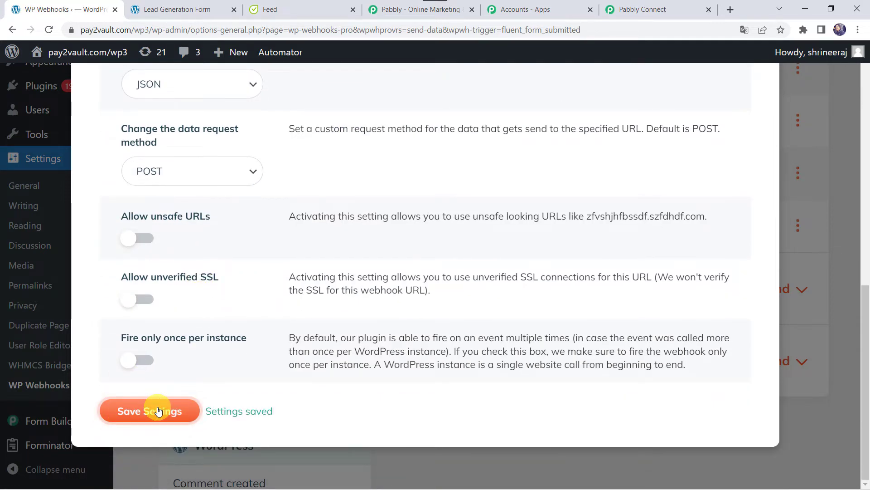
scroll(474, 274, up, 10)
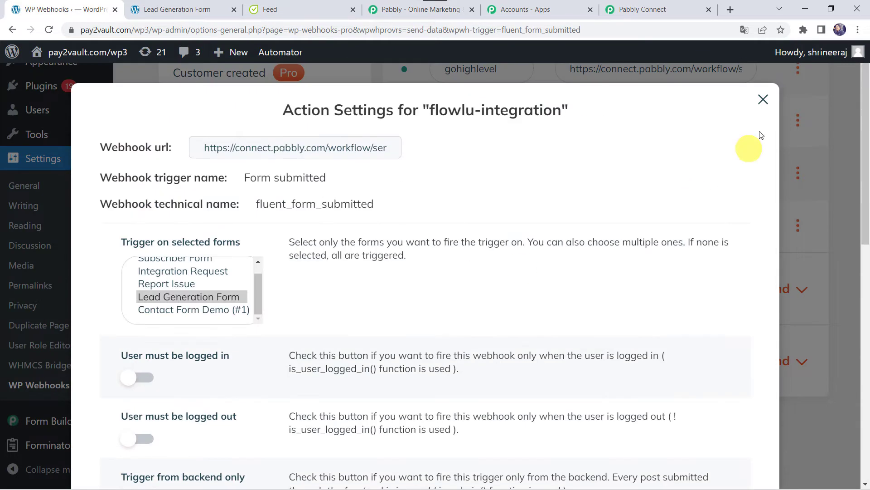
click(763, 100)
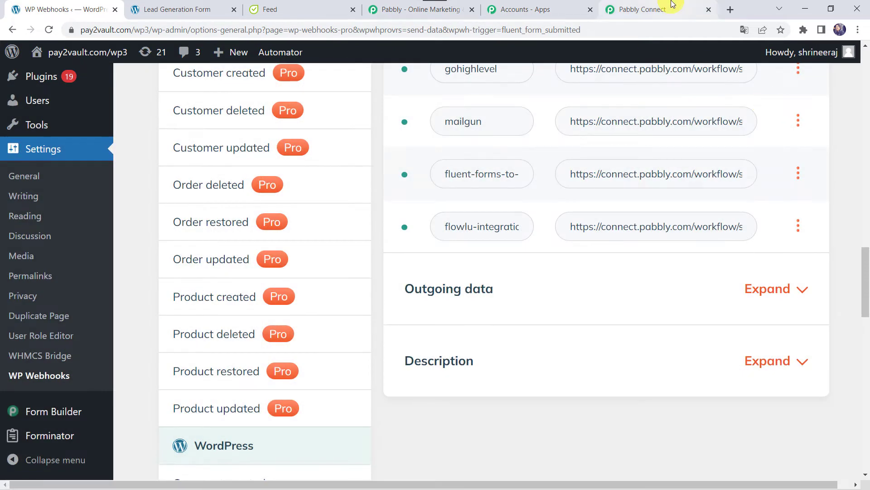
click(672, 4)
scroll(189, 403, down, 3)
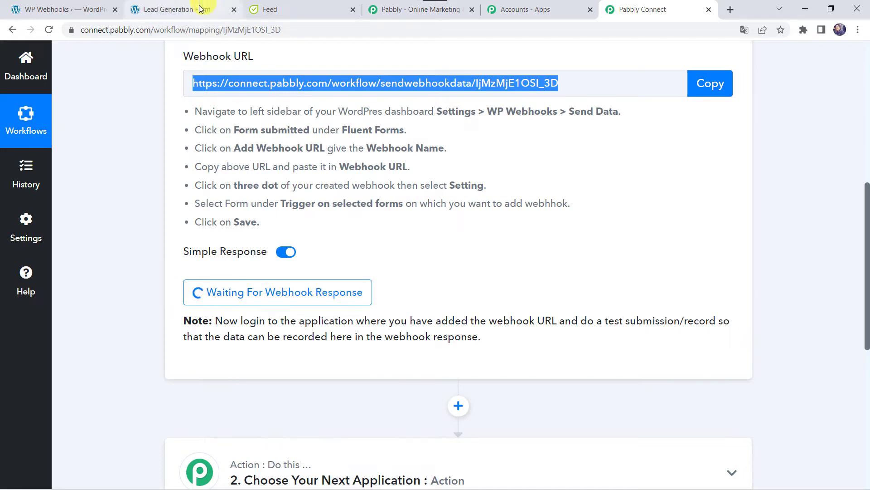
Step: Fill in the test lead's first name, last name and email on the live Lead Generation Form
click(186, 9)
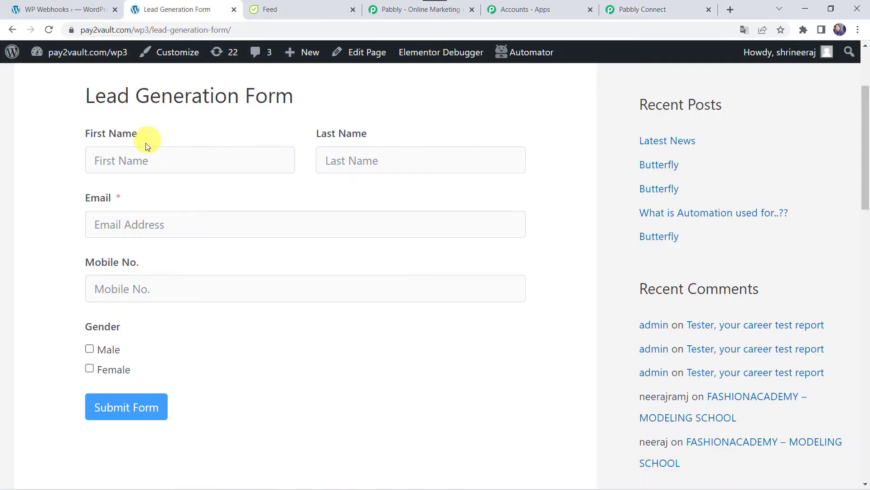
scroll(146, 145, up, 1)
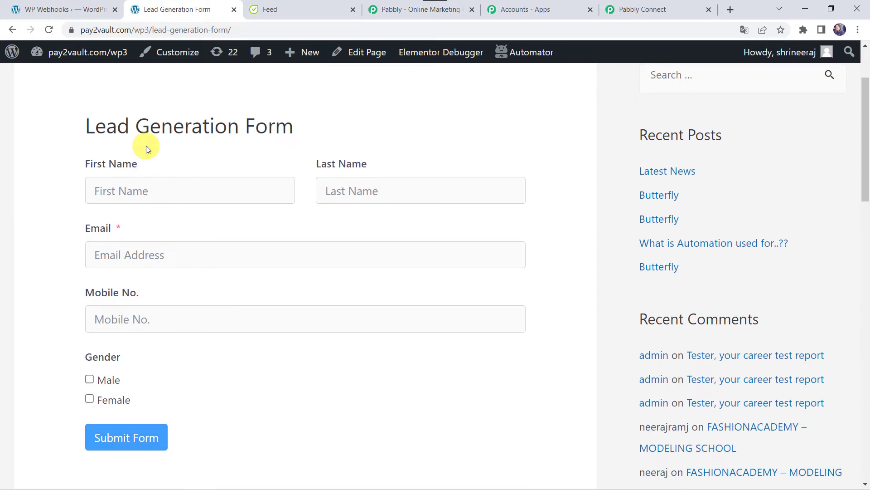
click(155, 190)
text(AD)
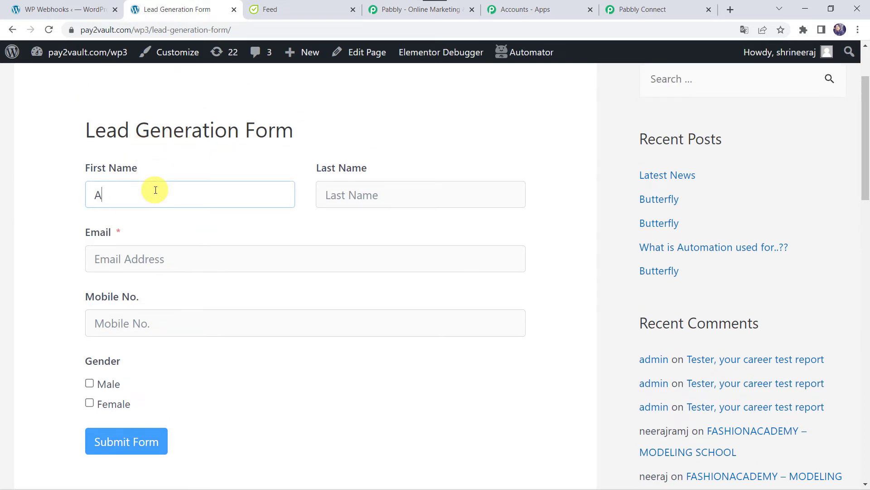
key(Tab)
text(Smi)
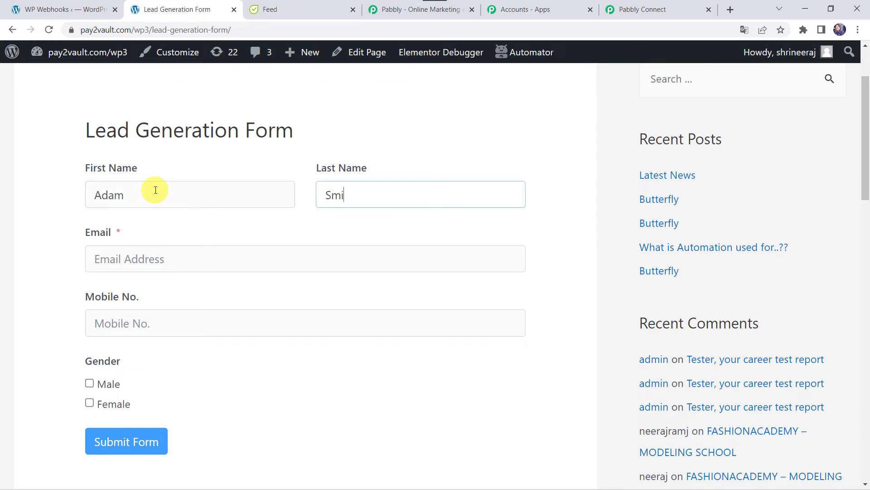
key(Tab)
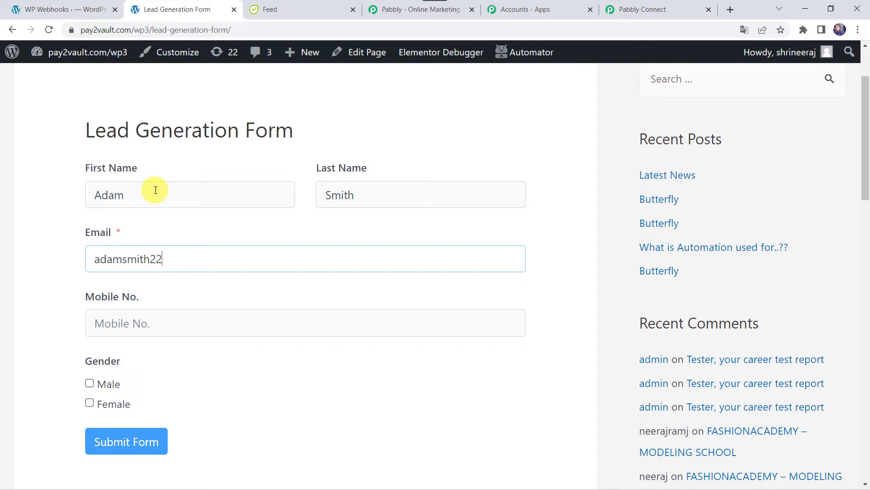
key(Tab)
Step: Enter the mobile number, select Male gender, and submit the form
text(2)
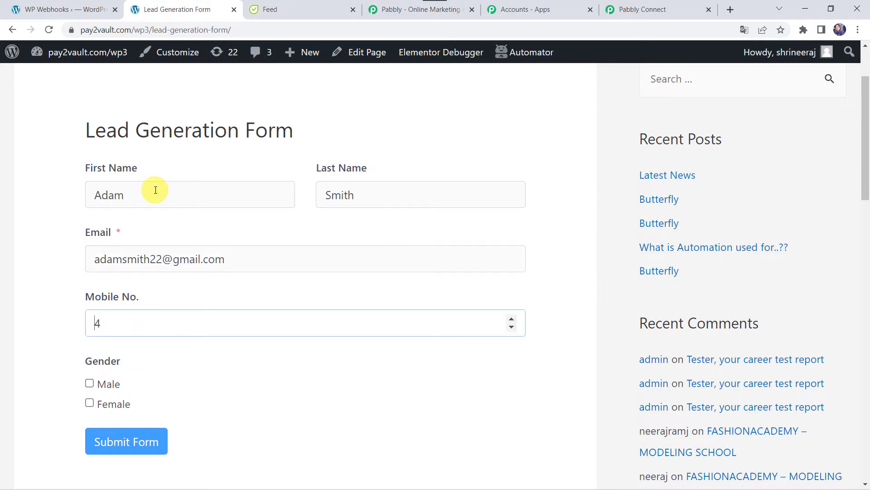
key(BackSpace)
scroll(156, 190, down, 2)
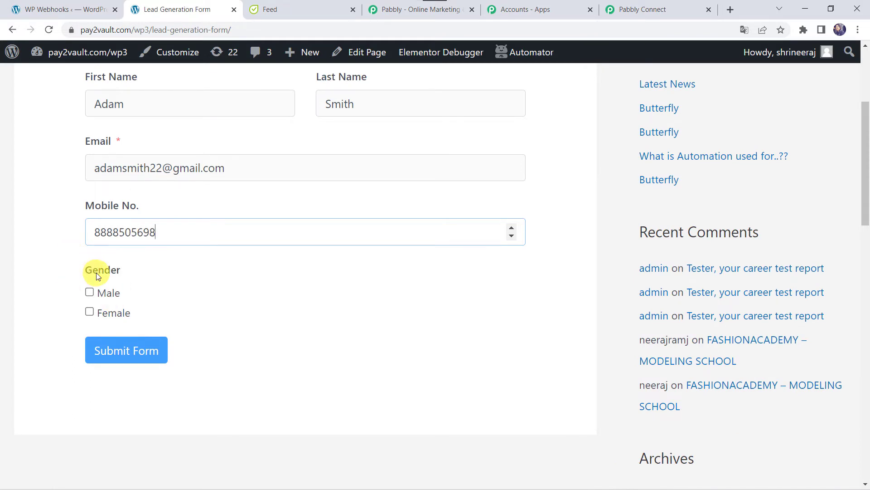
click(90, 294)
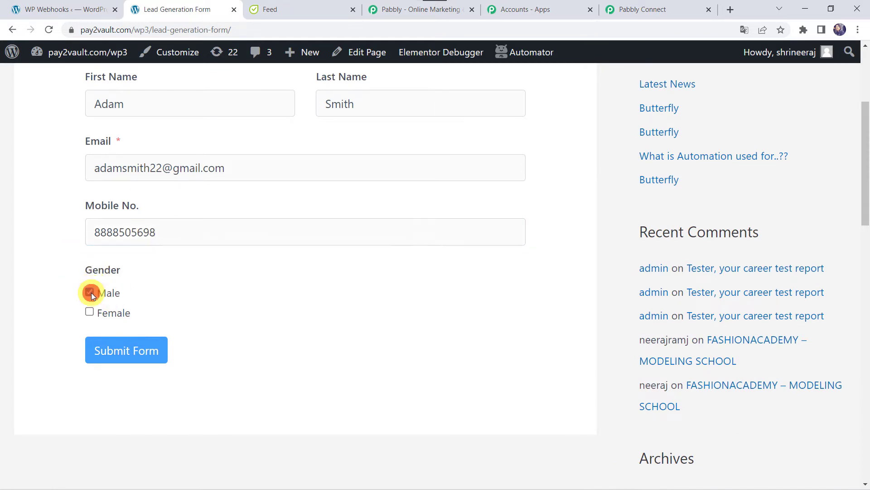
click(128, 357)
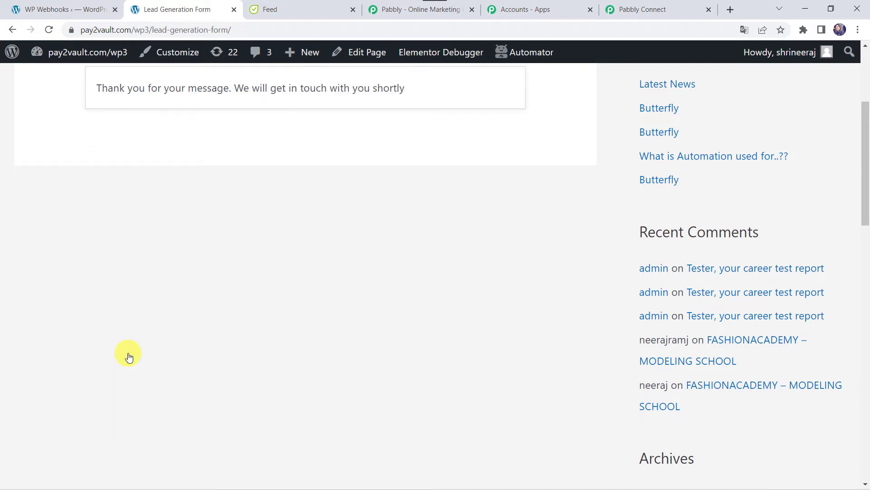
scroll(199, 249, up, 3)
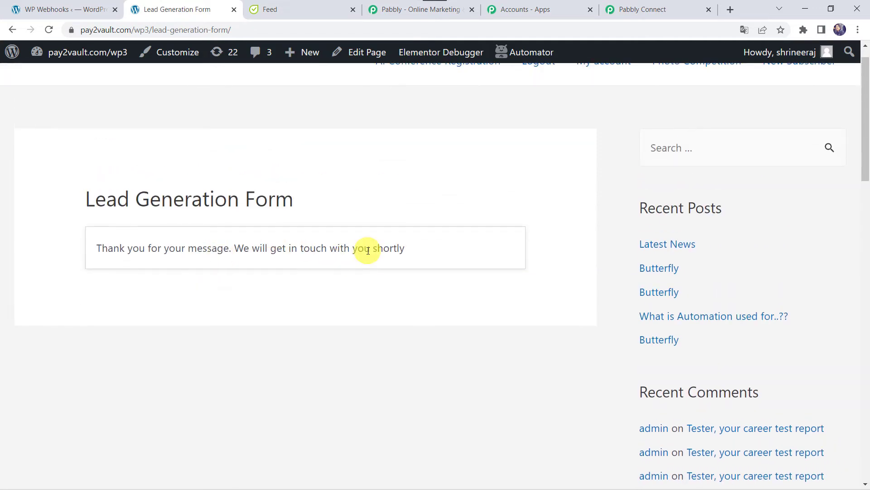
Step: Review Pabbly Connect's Response Received data: name, email, mobile number, Male gender and form title
click(663, 9)
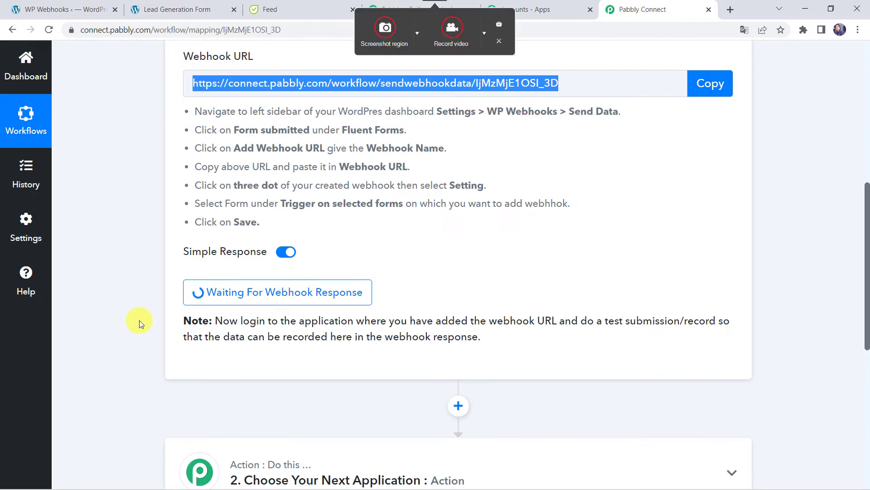
scroll(139, 320, down, 5)
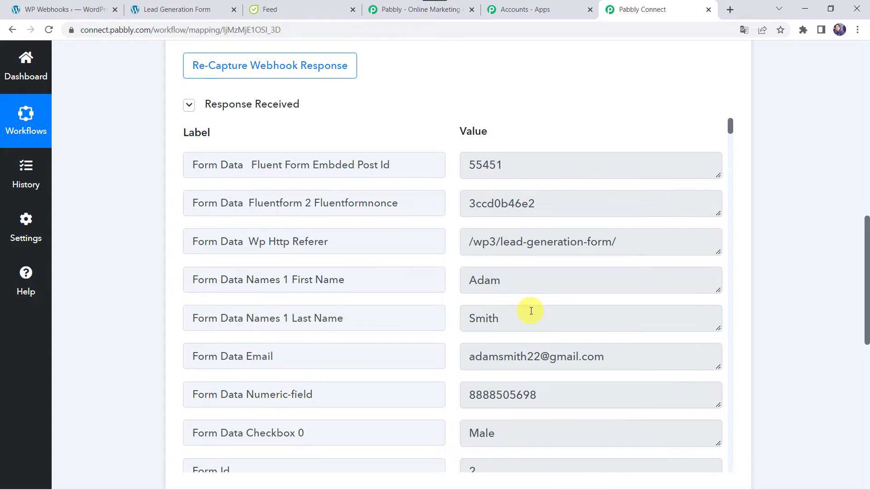
scroll(531, 311, down, 2)
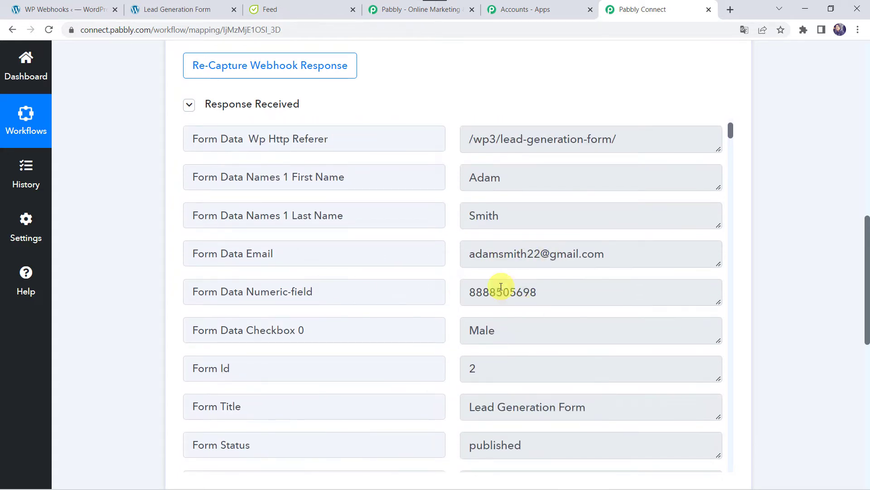
scroll(494, 291, down, 1)
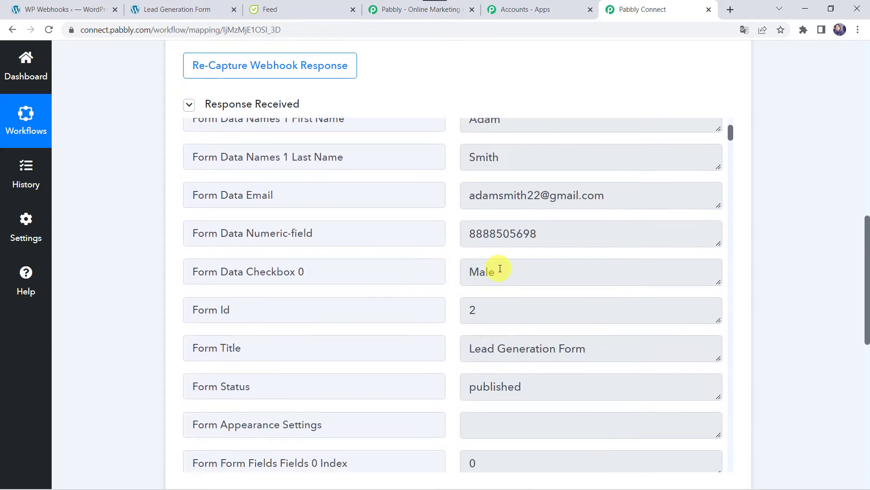
scroll(499, 268, down, 2)
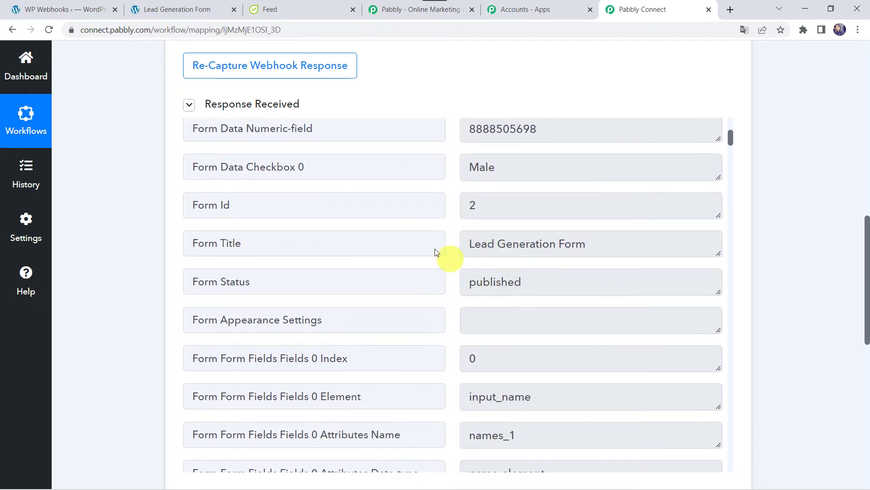
scroll(362, 274, down, 4)
scroll(362, 274, up, 7)
scroll(363, 273, up, 1)
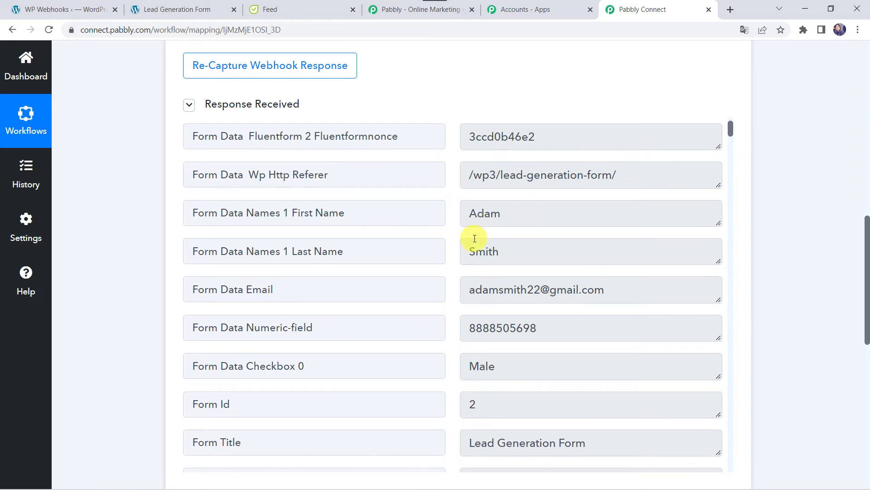
scroll(109, 361, down, 10)
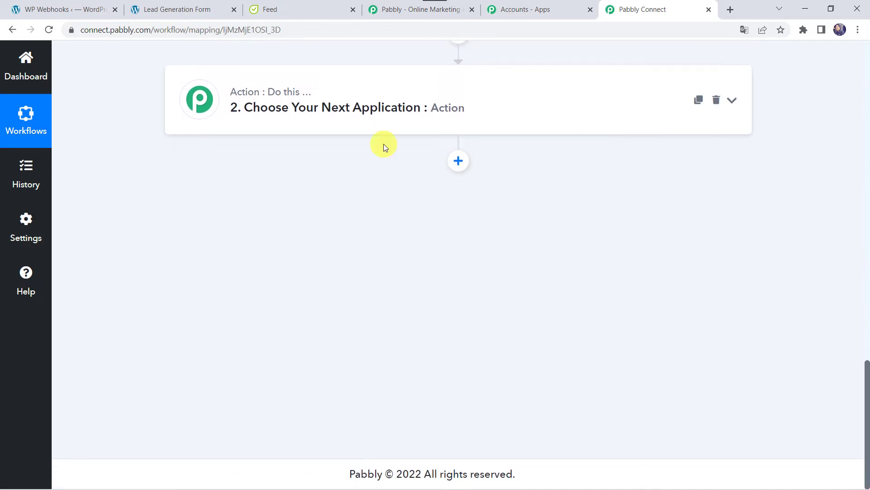
Step: Set the action step to Flowlu with the Create CRM Account (Contact) event
click(436, 117)
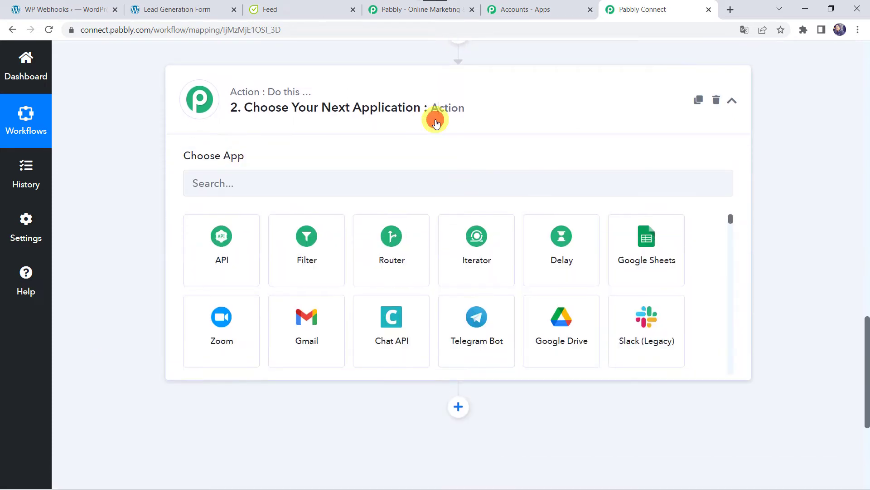
click(293, 186)
text(Flowl)
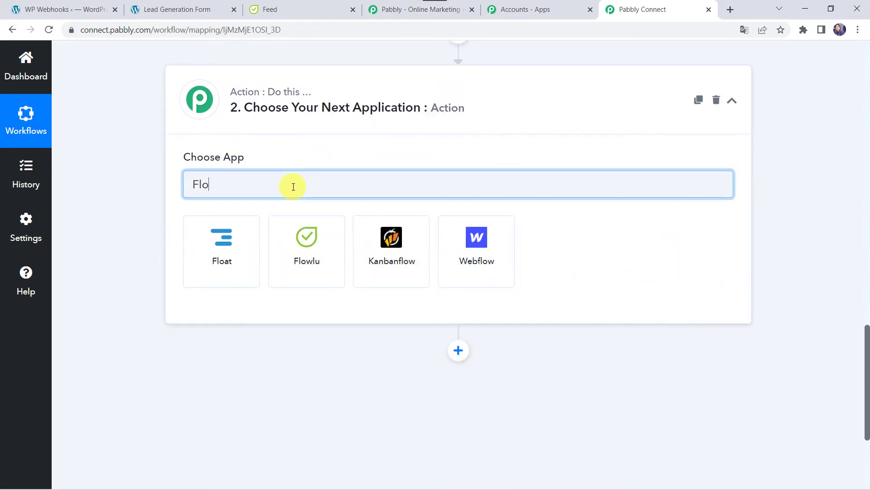
click(230, 263)
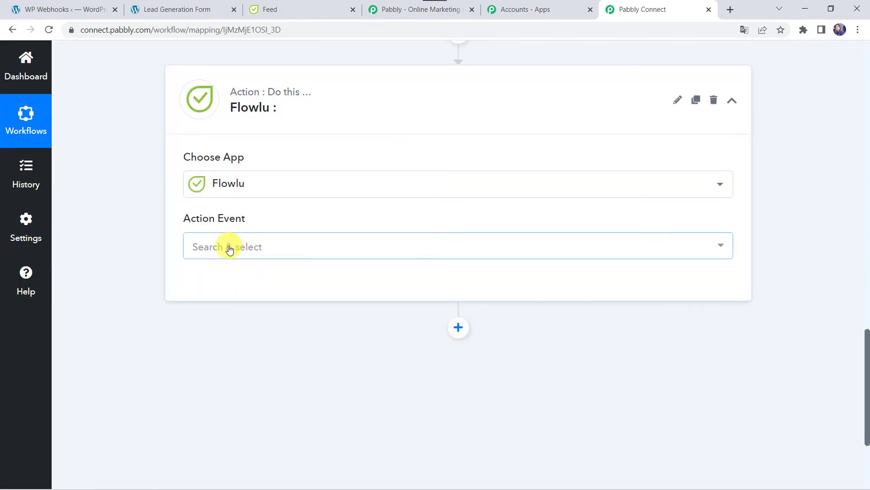
click(229, 248)
scroll(225, 353, down, 4)
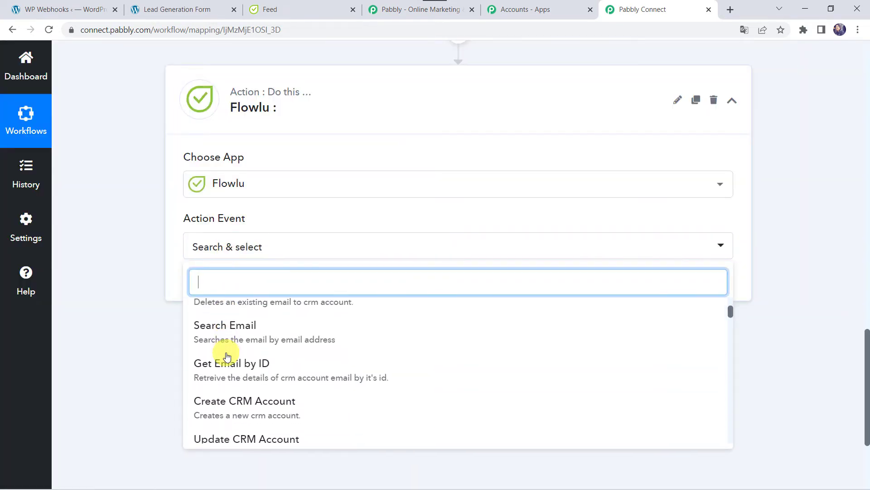
scroll(227, 357, down, 5)
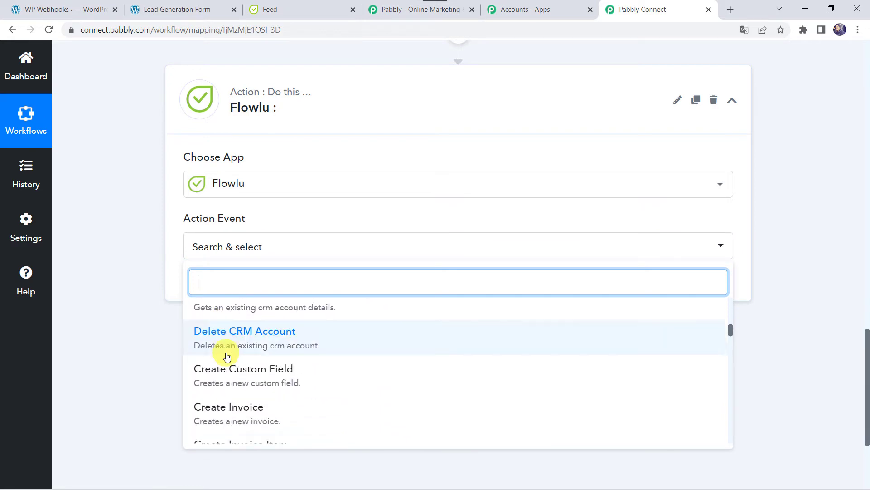
text(crea)
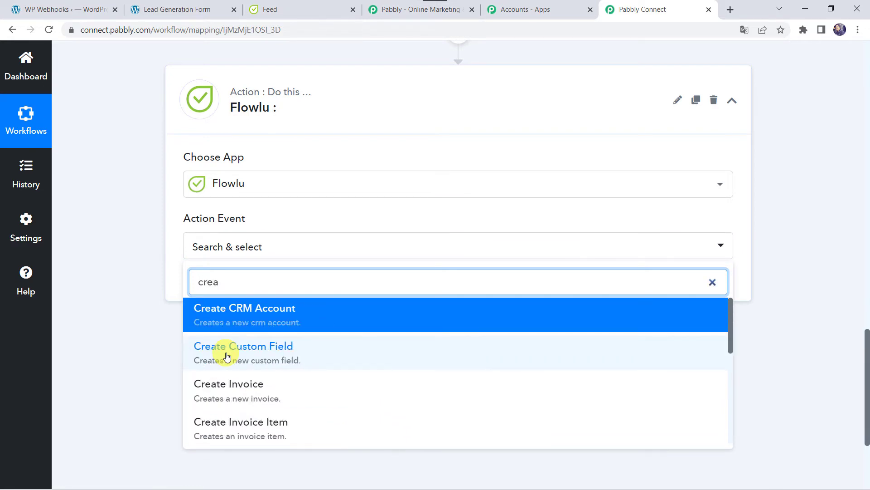
text(te crm)
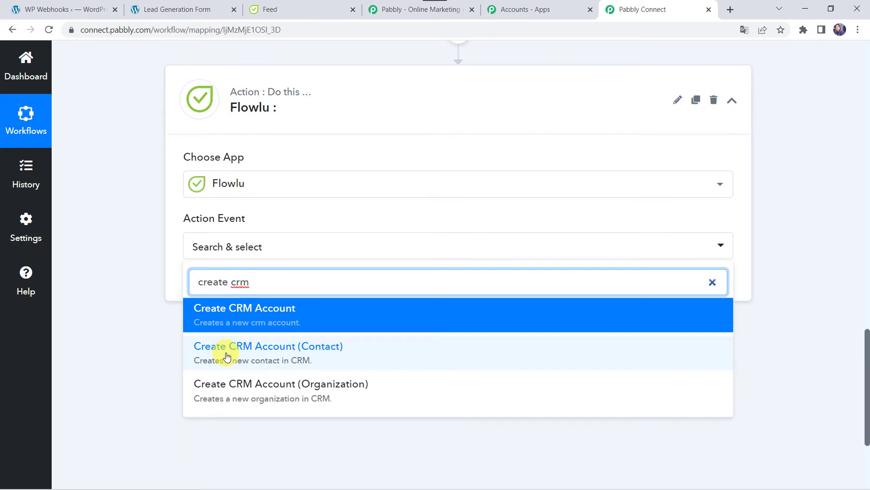
click(273, 348)
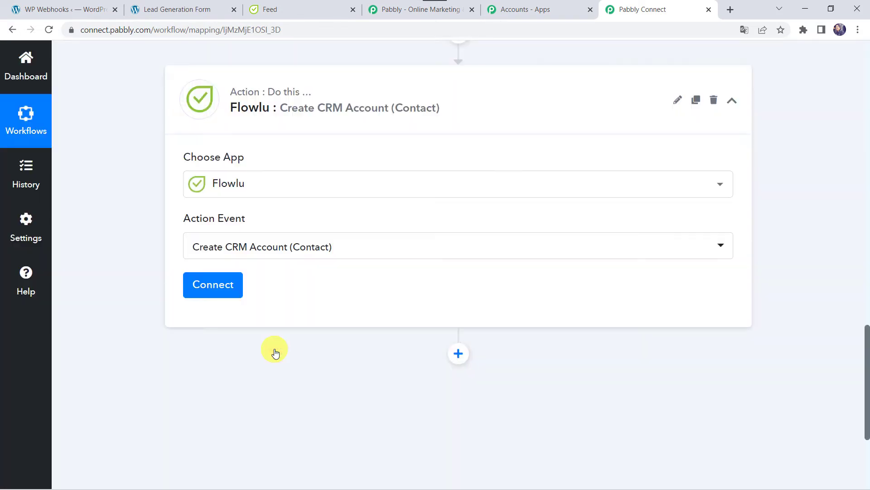
Step: Start adding a new Flowlu connection, then switch to the Flowlu account
click(208, 286)
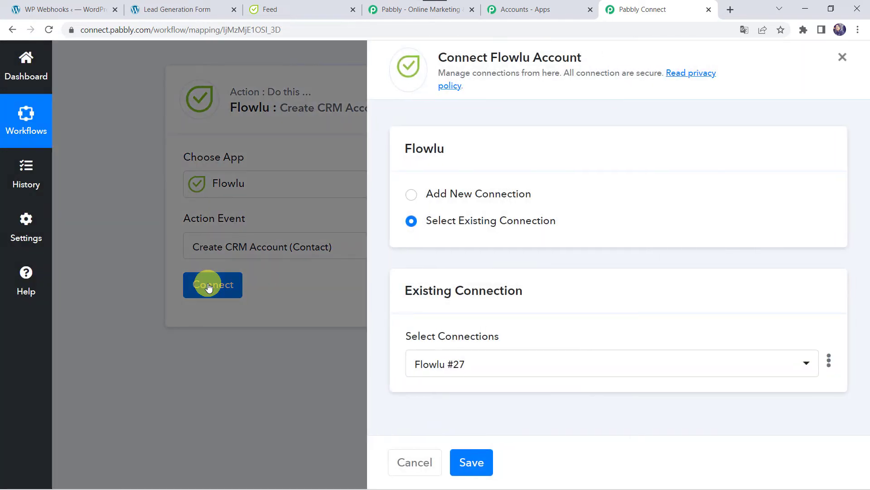
click(468, 194)
scroll(397, 367, down, 3)
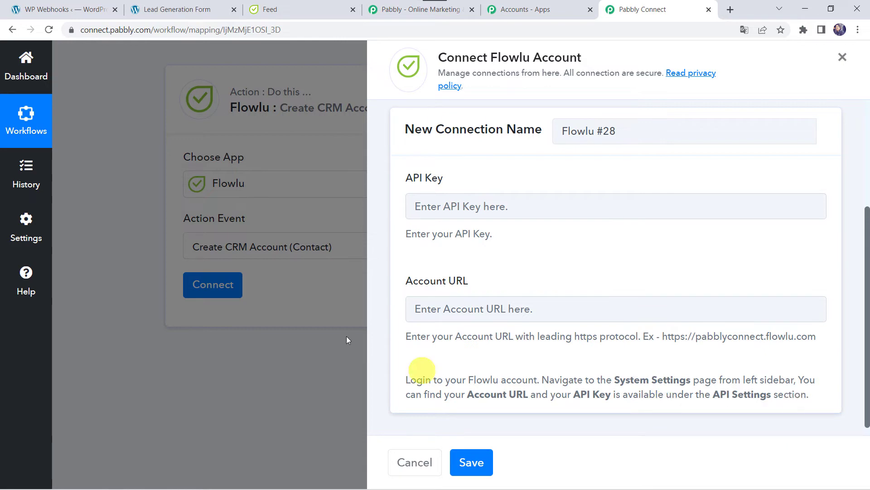
click(286, 10)
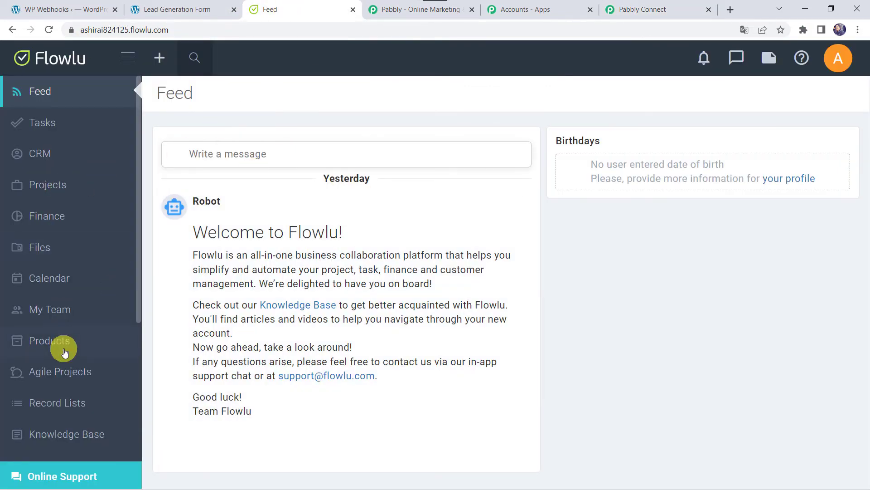
Step: In Flowlu's API settings, create a CRM-access key 'Fluent Forms Integrations' and copy it
scroll(63, 347, down, 5)
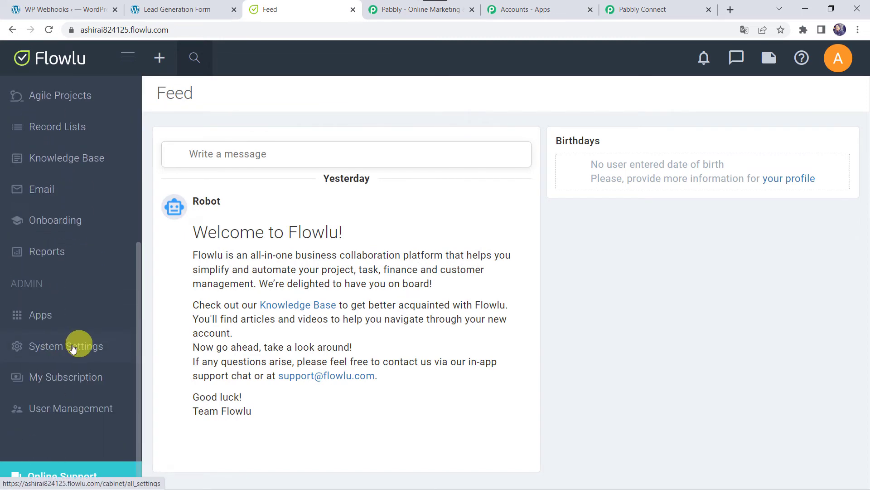
click(68, 349)
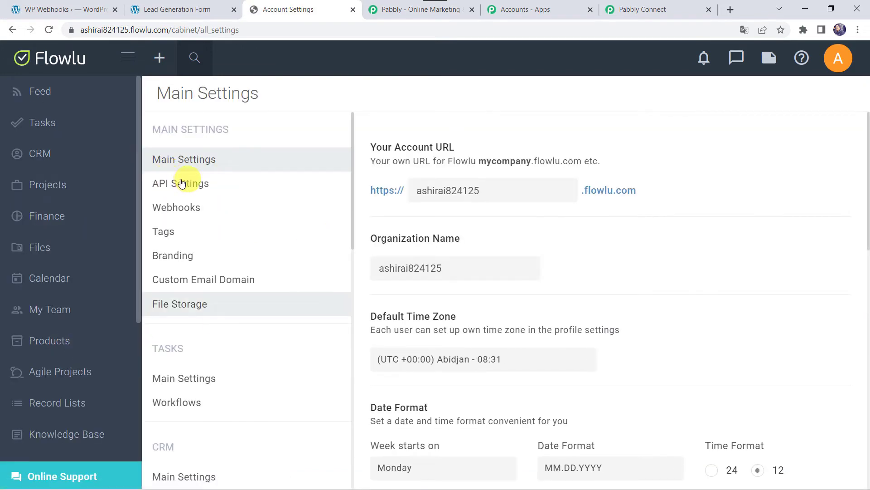
click(194, 183)
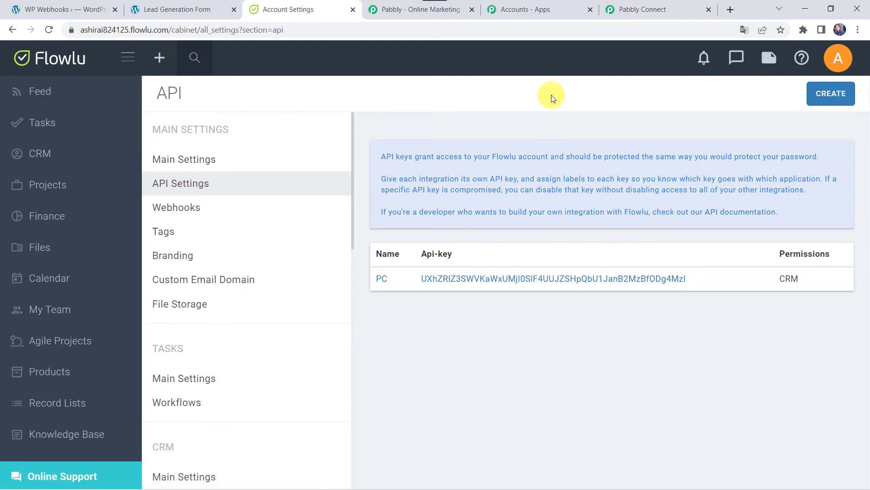
click(830, 96)
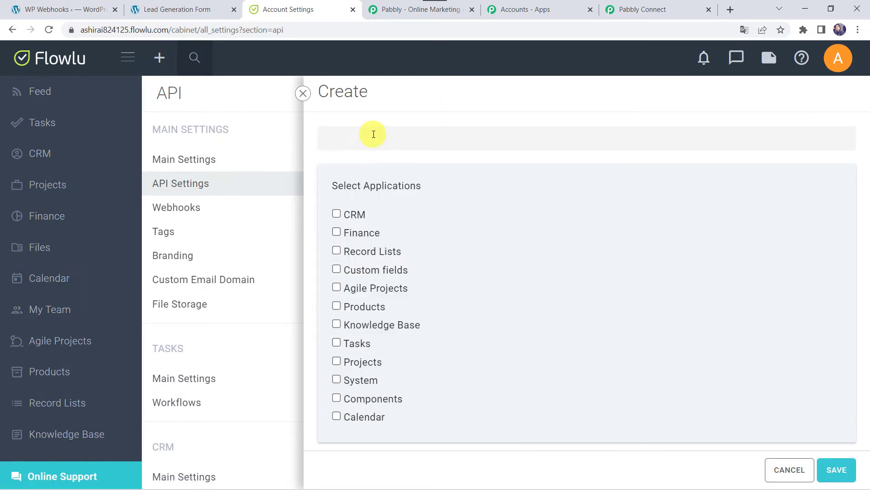
click(374, 134)
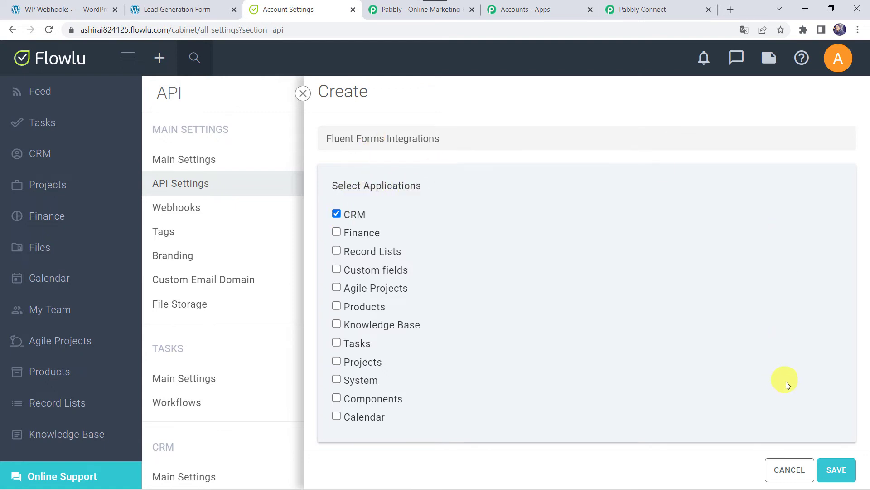
click(842, 474)
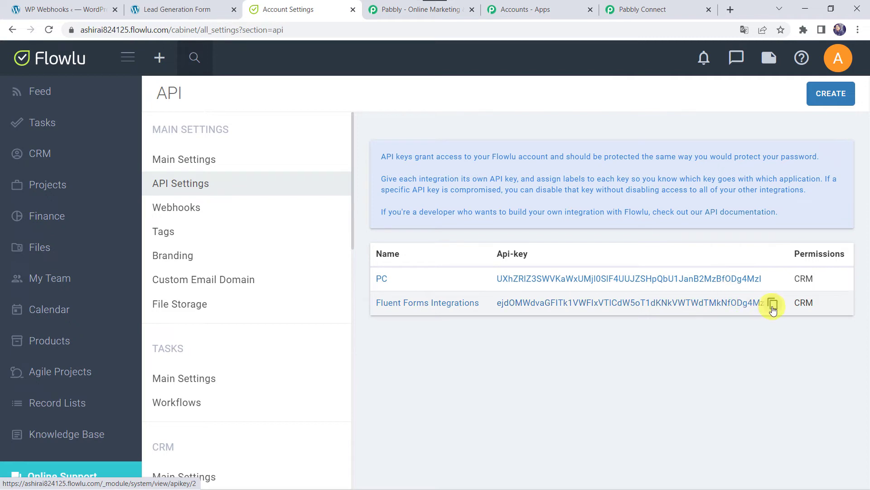
click(773, 306)
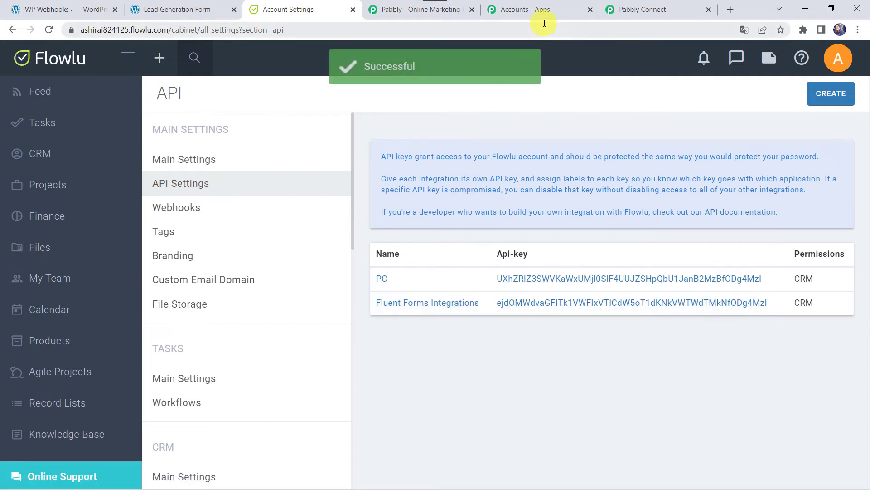
click(644, 10)
Step: Paste the copied value into the Flowlu connection's API Key field
click(439, 208)
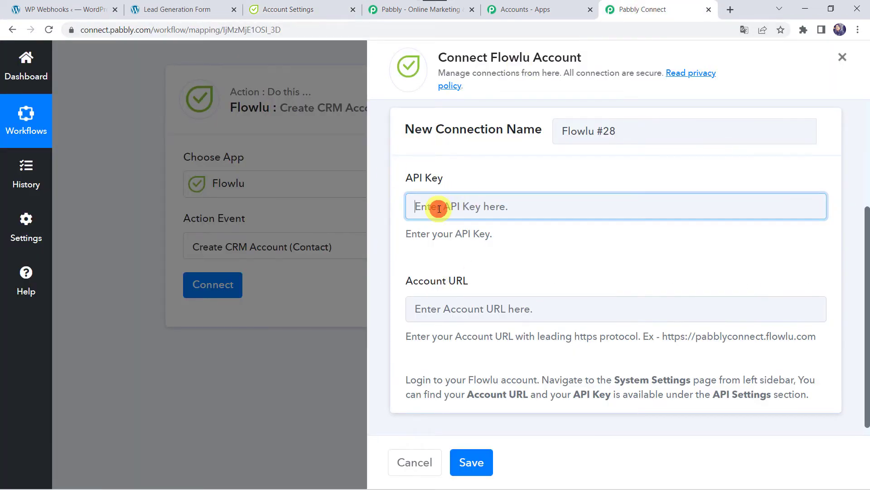
right_click(438, 208)
click(466, 301)
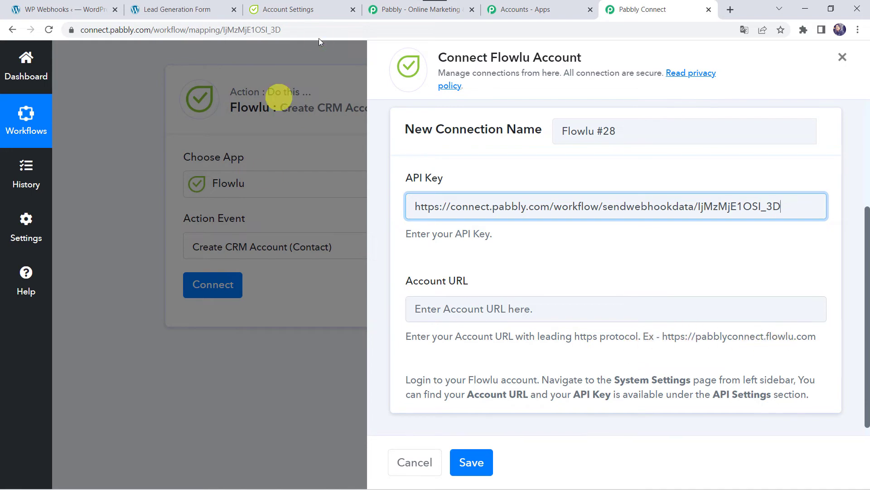
Step: Copy the Flowlu account's base URL from the address bar for the Account URL field
click(294, 5)
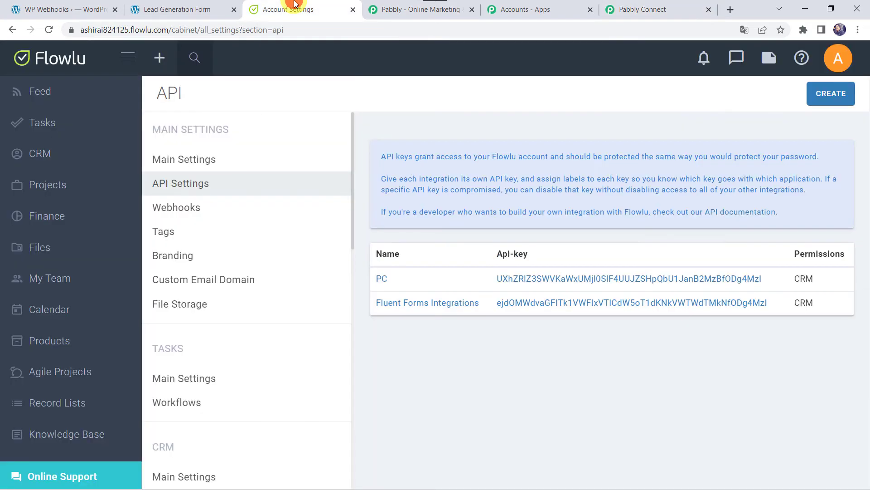
click(166, 29)
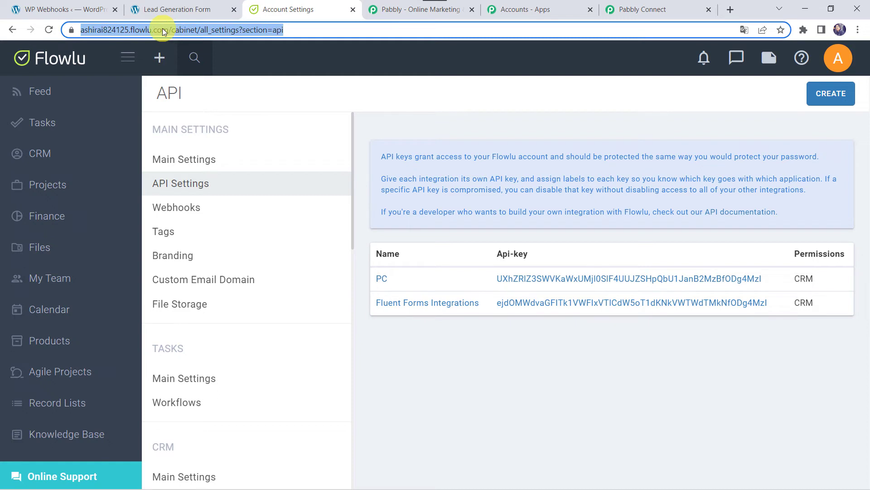
click(163, 30)
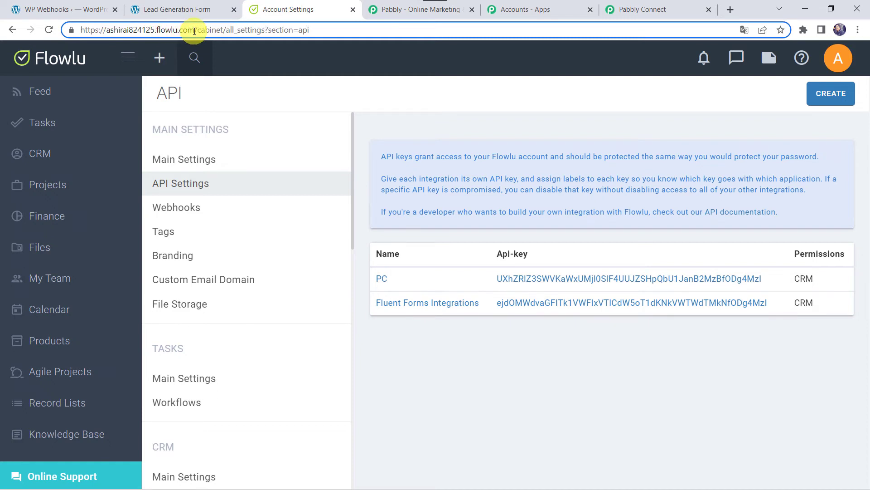
drag(195, 30, 70, 30)
key(ctrl+c)
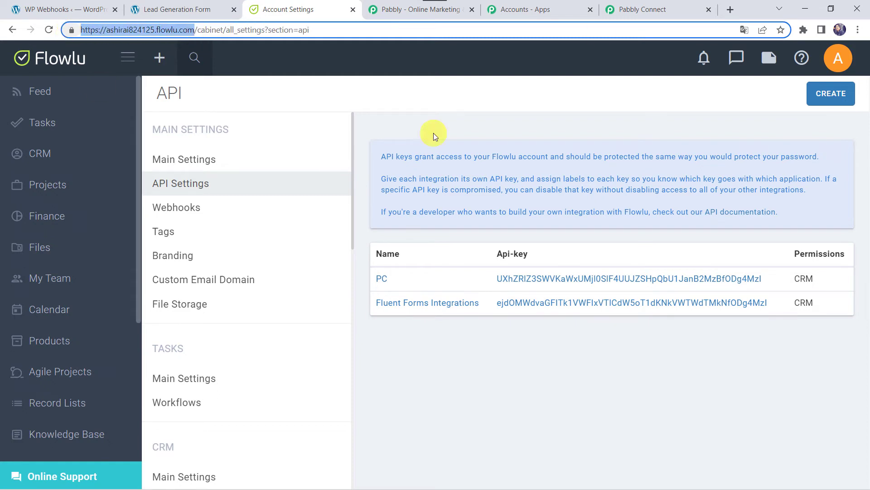
click(646, 7)
click(463, 296)
Step: Paste the Flowlu account URL into Account URL and save the connection
key(ctrl+v)
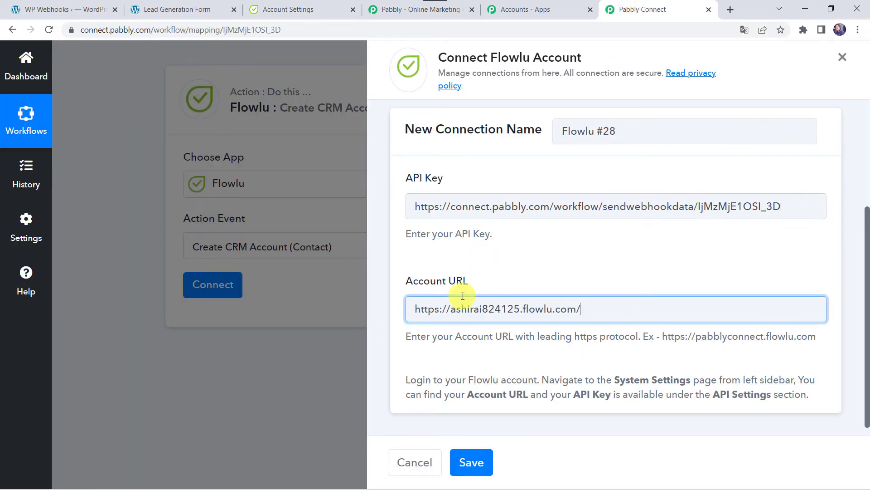
click(459, 469)
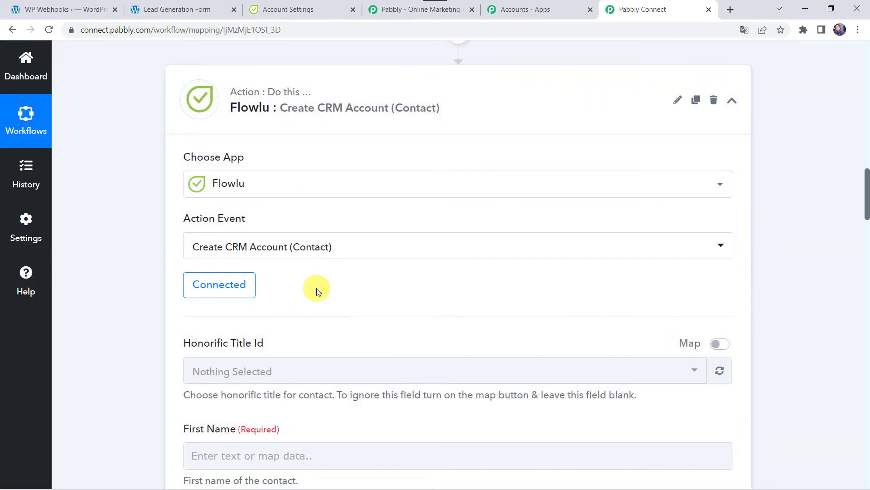
Step: Map the submitted first name from Fluent Forms into the contact's First Name
scroll(317, 290, down, 4)
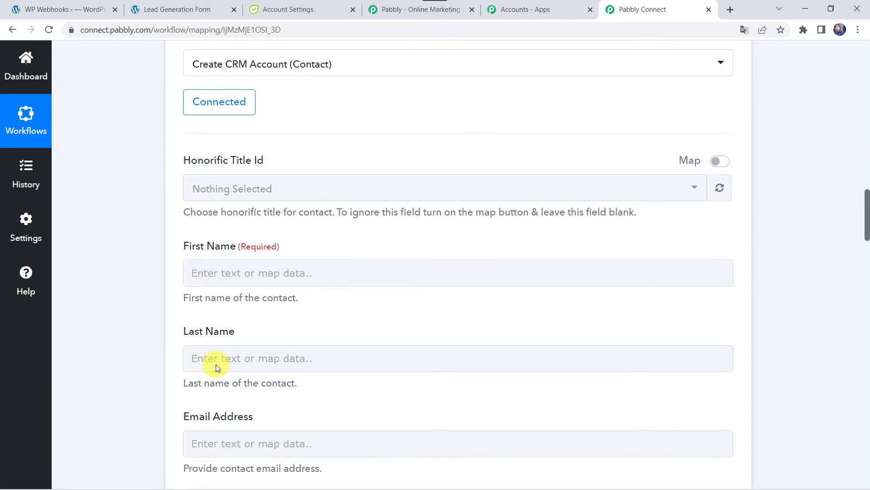
click(208, 443)
scroll(208, 443, down, 4)
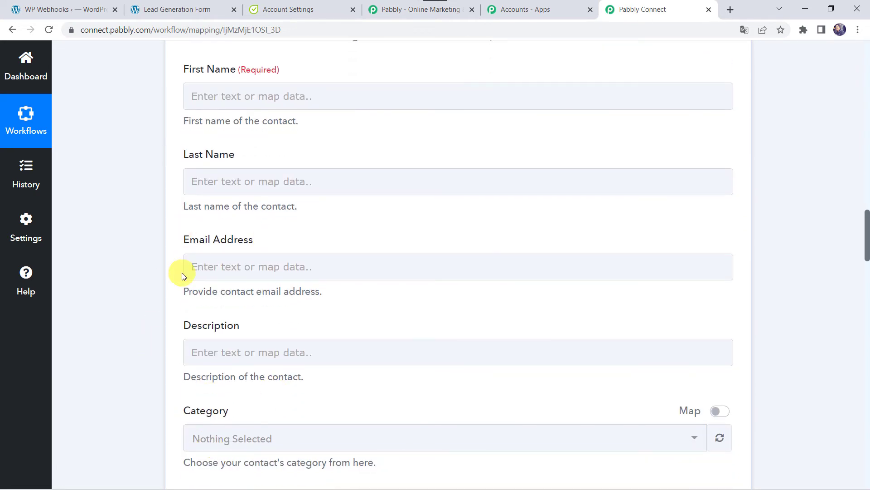
scroll(177, 74, up, 20)
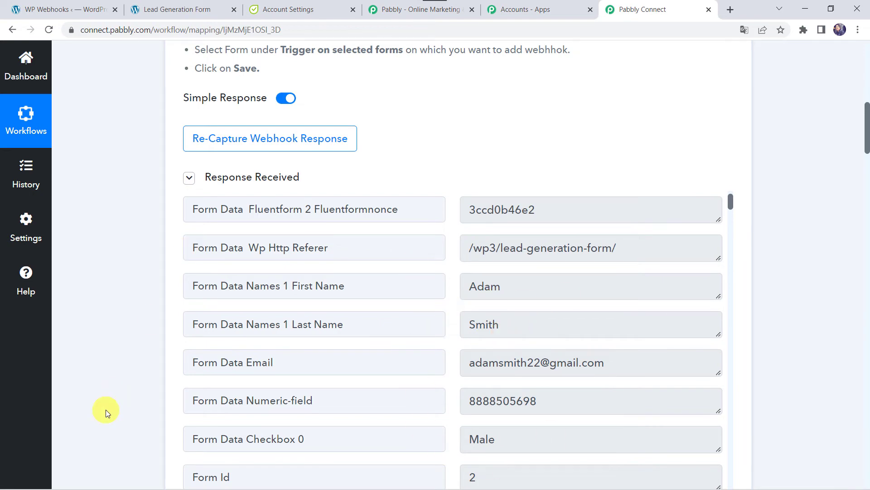
scroll(107, 411, down, 18)
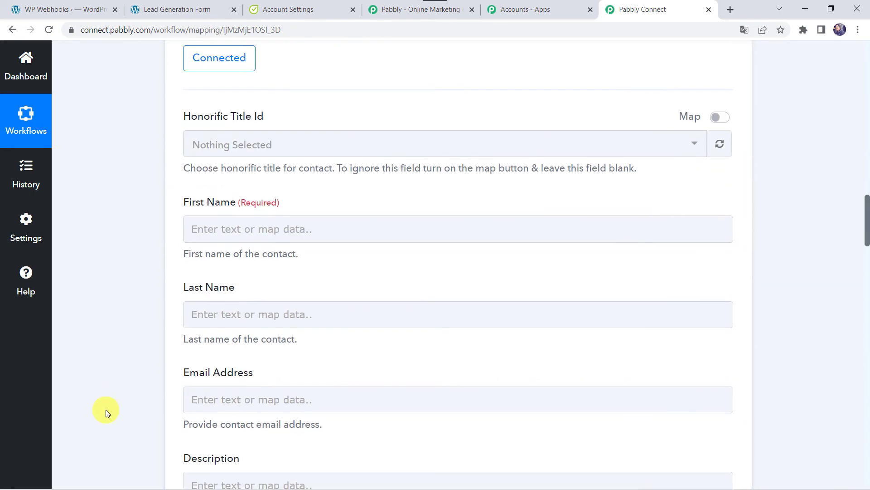
click(216, 228)
click(246, 329)
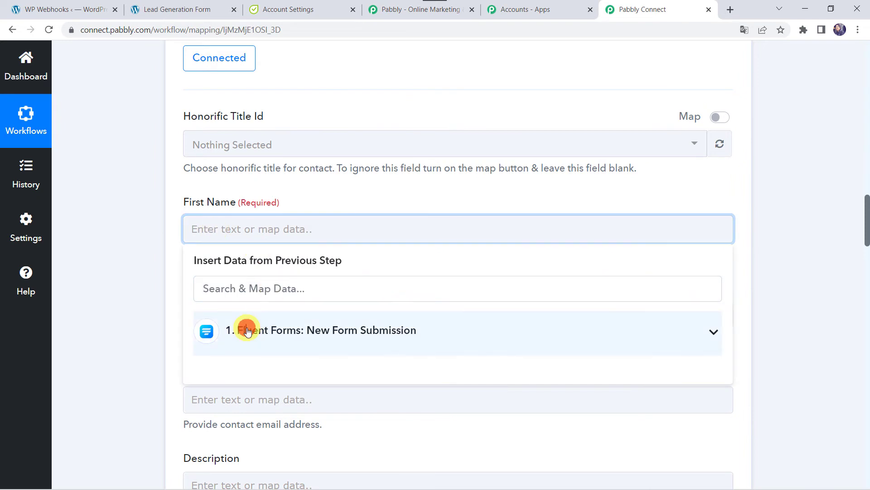
text(Ada)
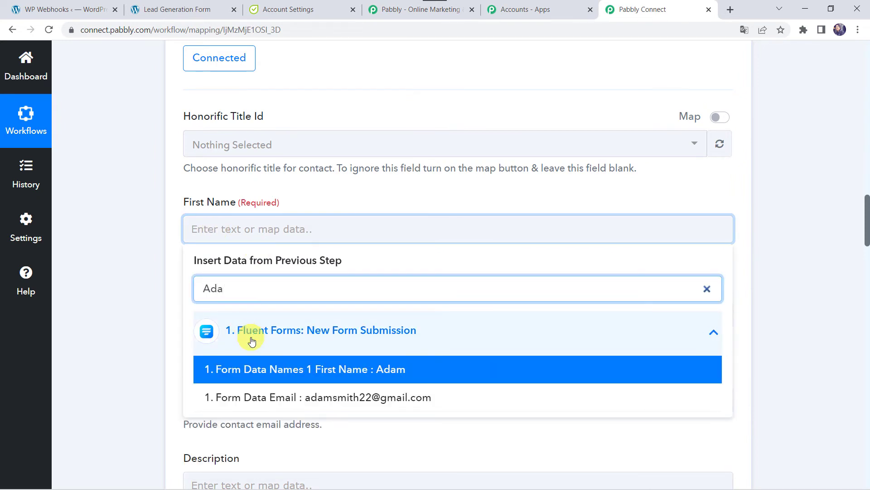
click(218, 368)
click(148, 333)
Step: Map the submitted last name and email into Last Name and Email Address
scroll(255, 243, down, 2)
click(217, 239)
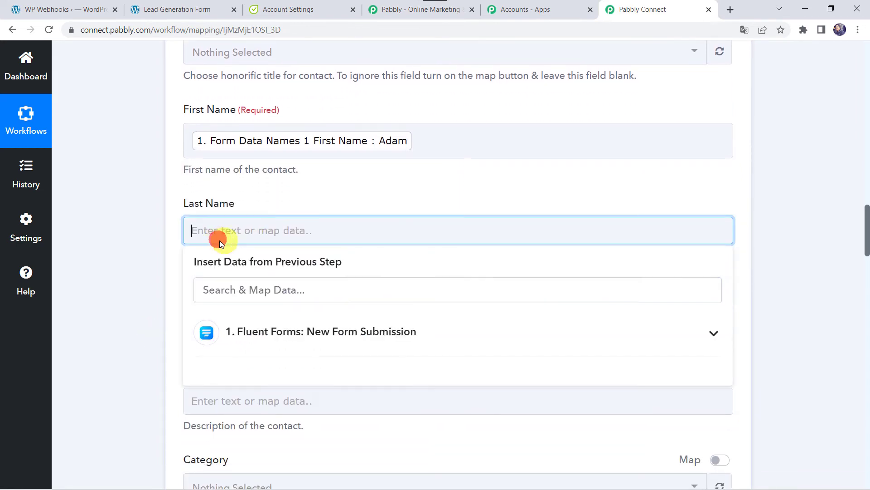
click(244, 341)
text(sm)
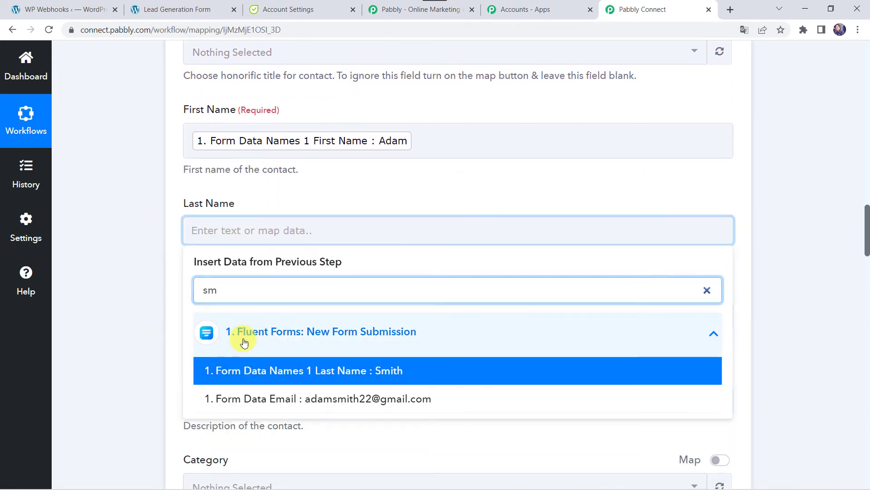
click(256, 369)
click(151, 322)
scroll(249, 240, down, 2)
click(215, 230)
click(240, 329)
text(@)
click(255, 371)
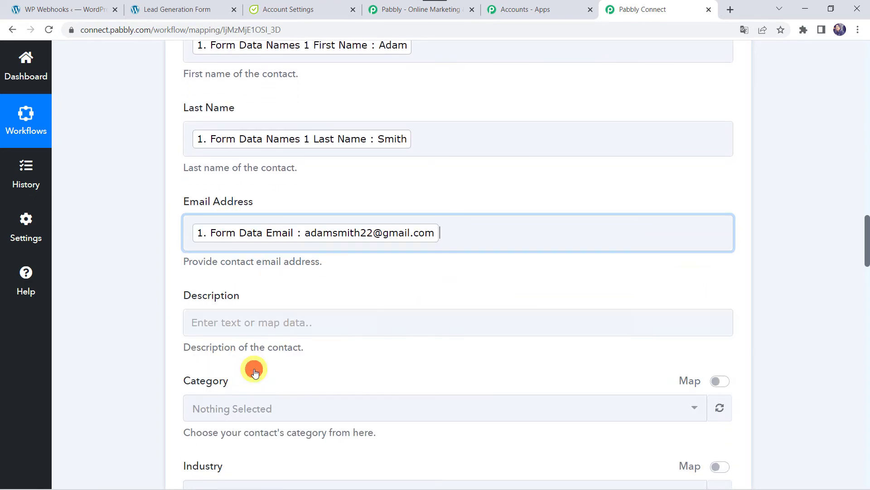
click(131, 337)
scroll(160, 227, down, 2)
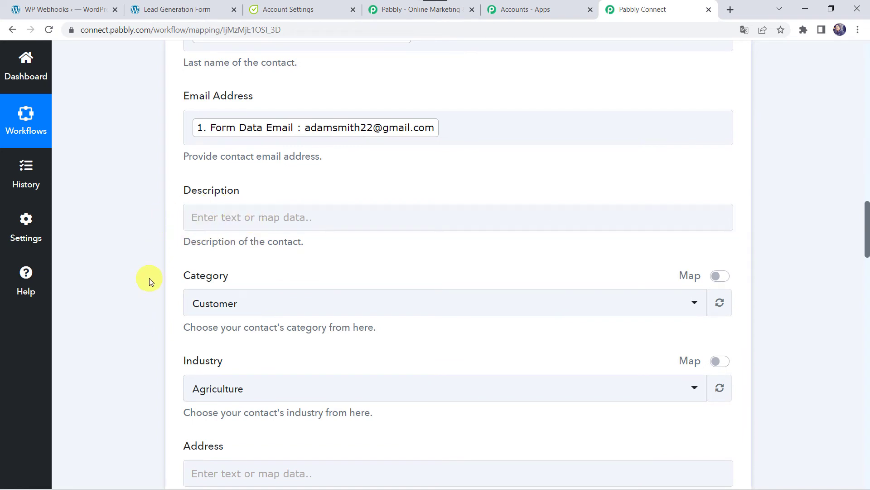
scroll(149, 280, down, 2)
Step: Choose Customer in the Category dropdown and Technology in the Industry dropdown
click(238, 193)
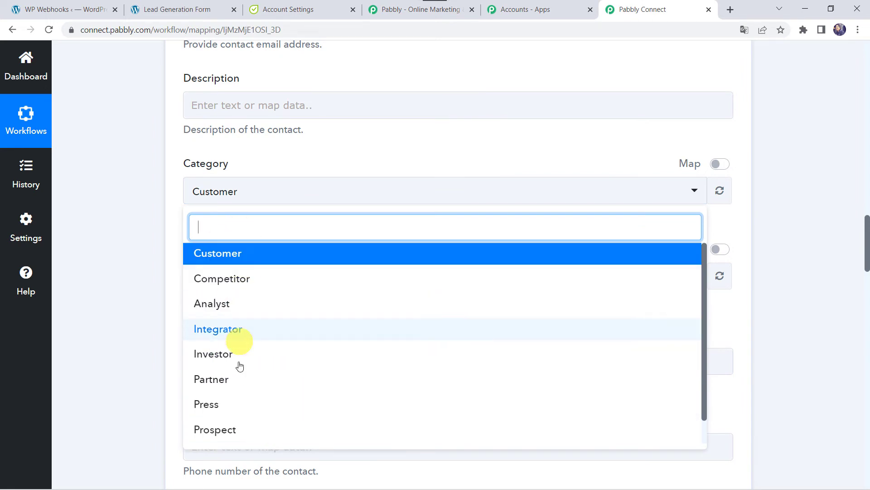
click(243, 263)
click(252, 279)
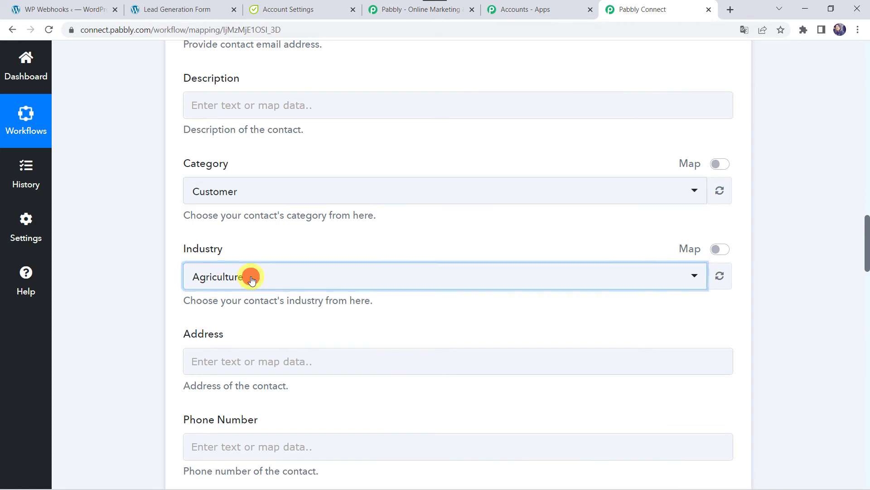
scroll(240, 200, down, 2)
scroll(245, 211, down, 1)
text(te)
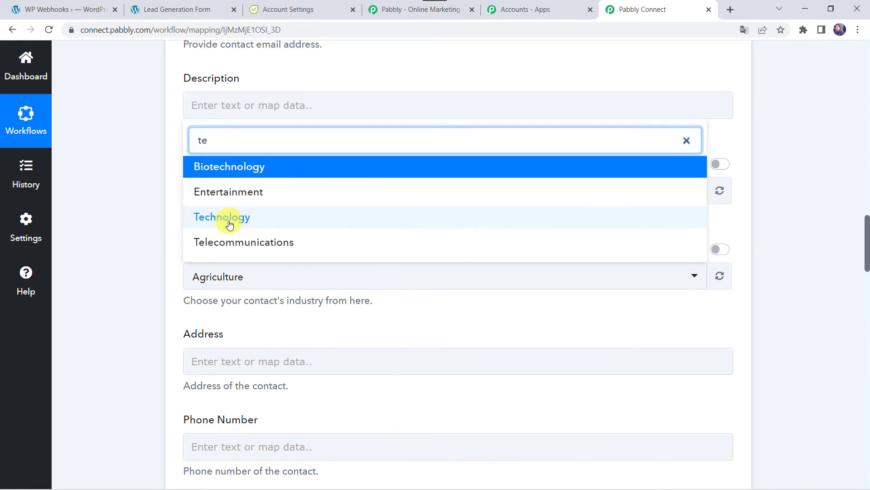
click(229, 218)
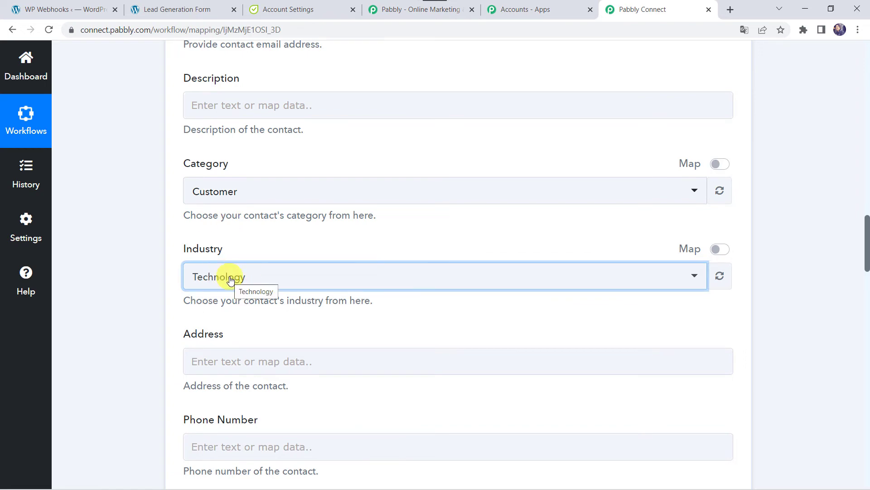
scroll(97, 312, down, 5)
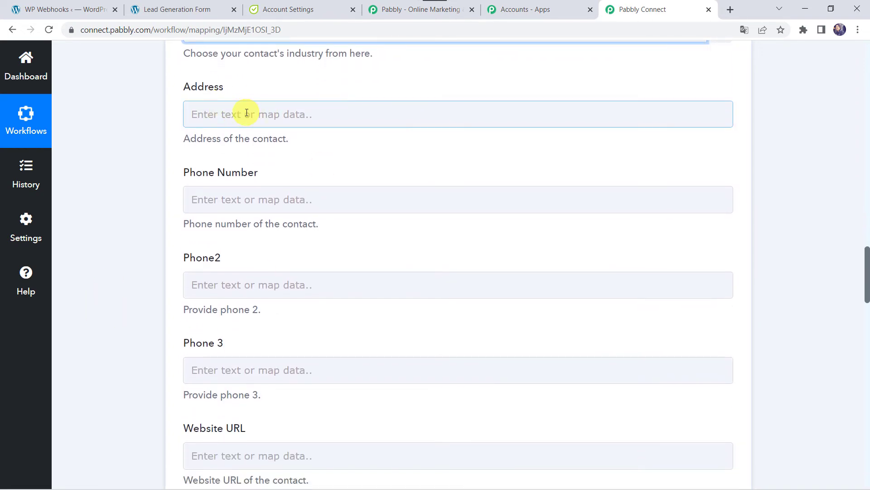
Step: Insert the form's Numeric-field mobile number into Phone Number
click(206, 202)
click(273, 297)
text(8)
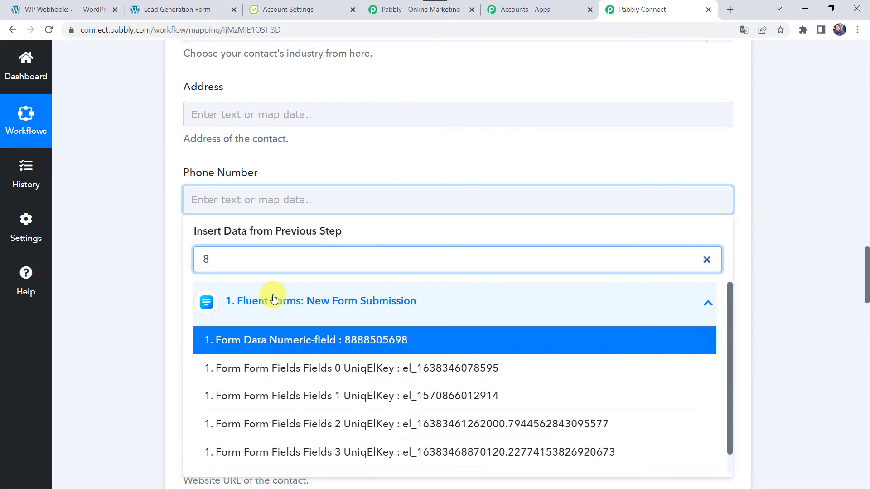
text(8)
click(278, 338)
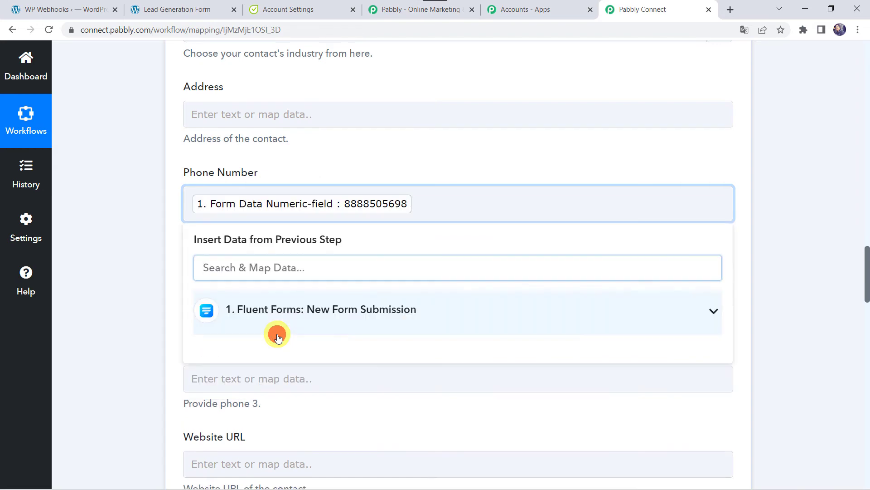
click(146, 260)
Step: Keep the current account as Owner ID and send a test request, returning Response Ids 2 and 6
scroll(146, 260, down, 3)
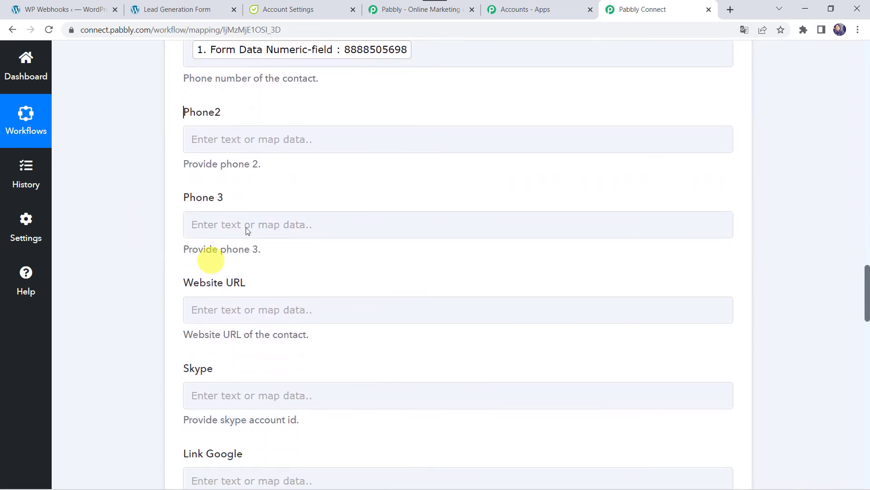
scroll(152, 316, down, 4)
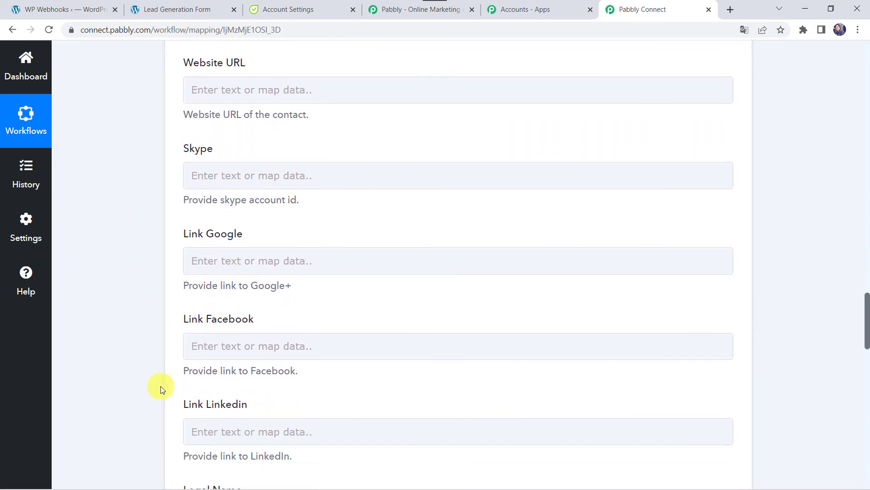
scroll(161, 387, down, 15)
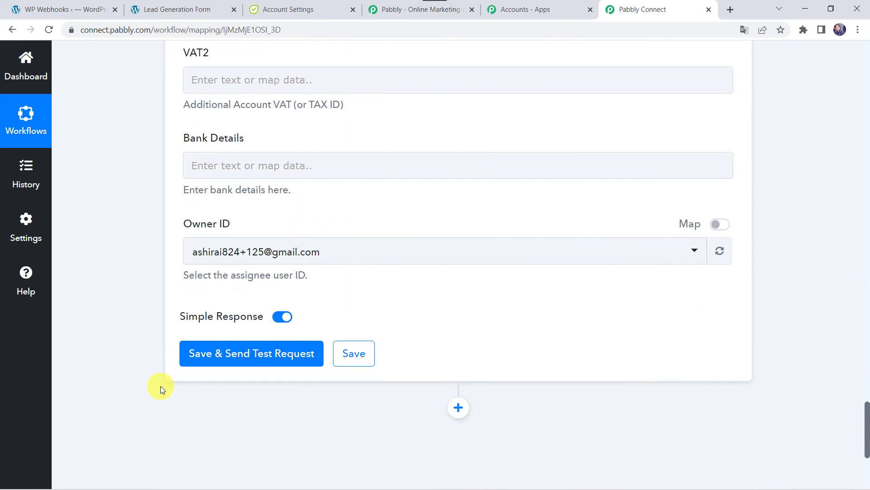
click(308, 260)
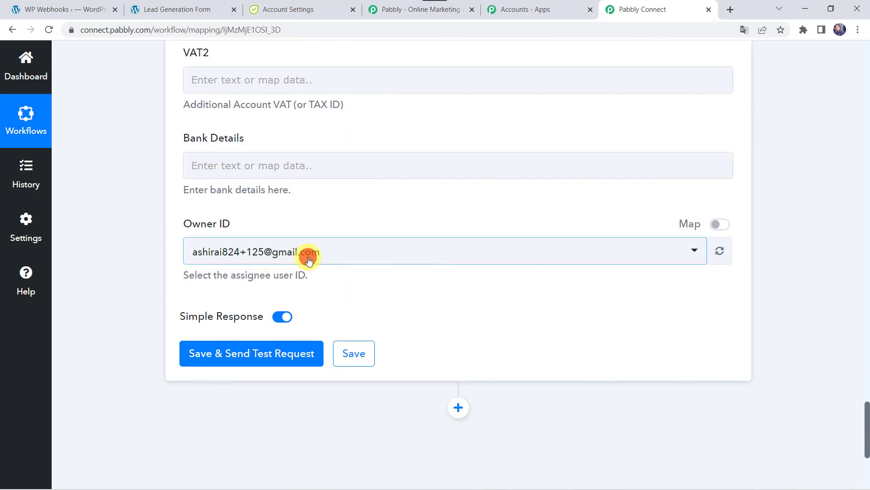
click(277, 309)
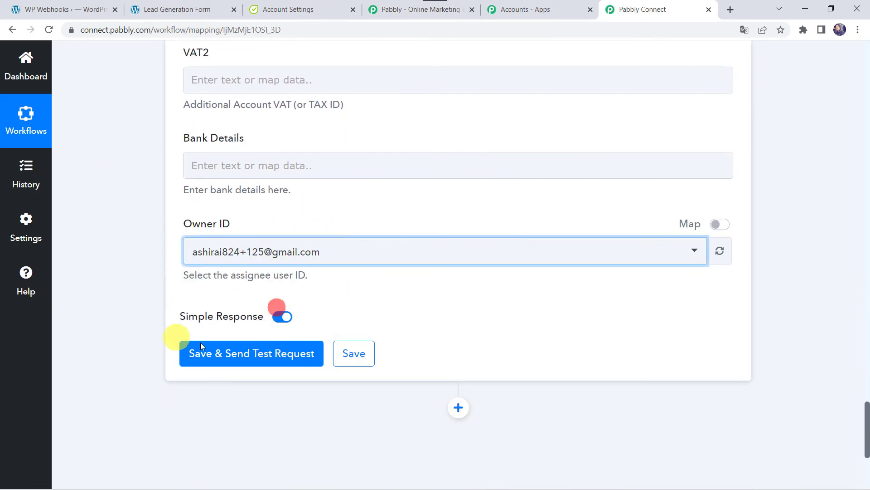
click(243, 358)
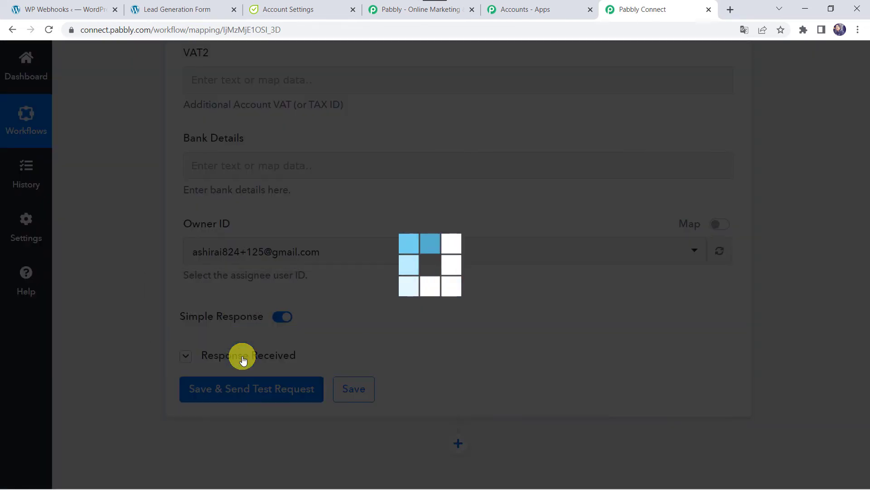
scroll(124, 433, down, 2)
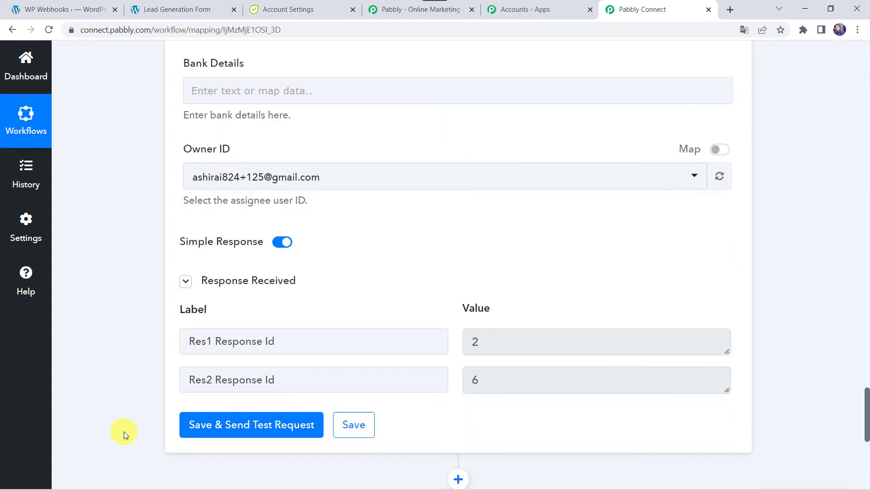
scroll(124, 431, down, 1)
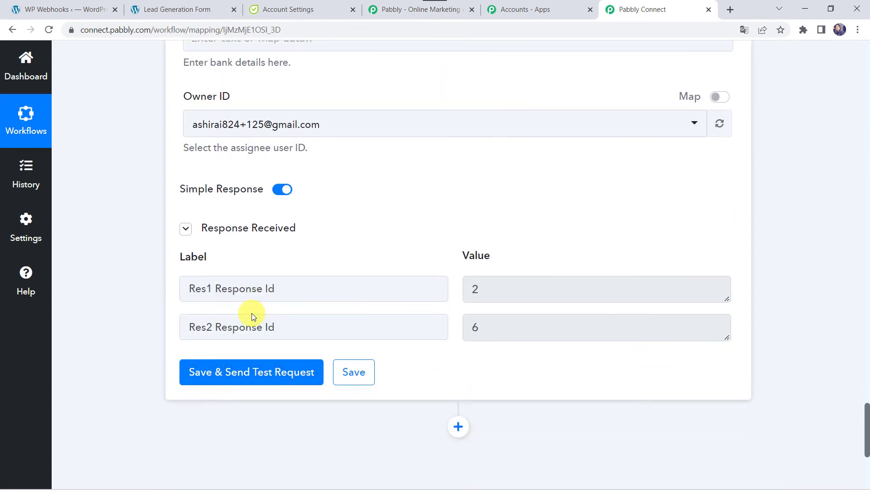
click(301, 9)
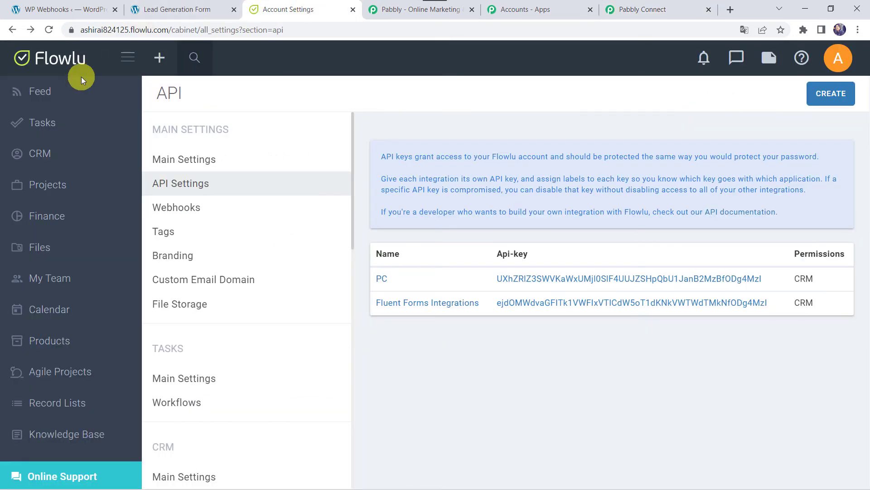
Step: Check Flowlu's CRM Contacts list for the new test contact, then return to the workflow
click(38, 158)
click(51, 262)
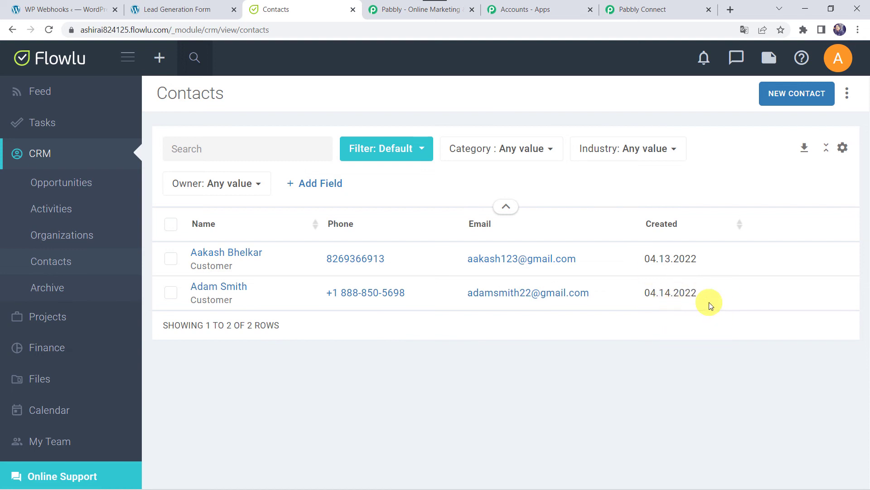
click(659, 8)
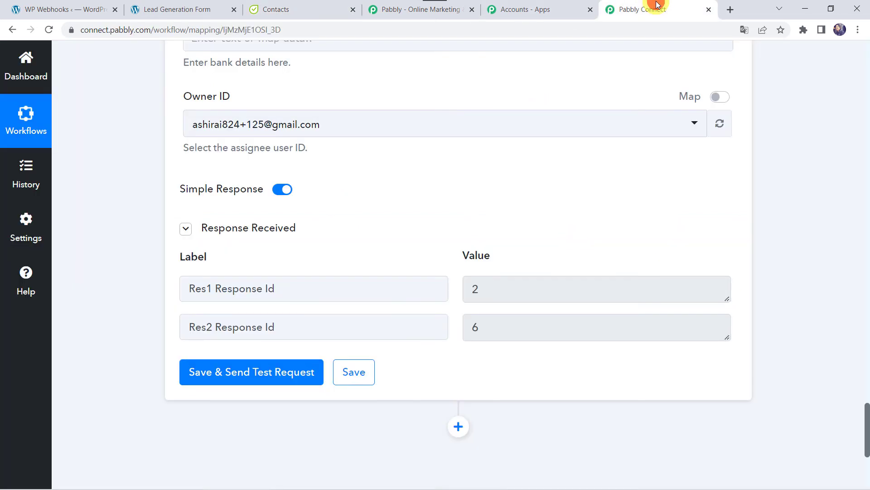
Step: Save the Flowlu contact step and bring up the Lead Generation Form page
click(355, 375)
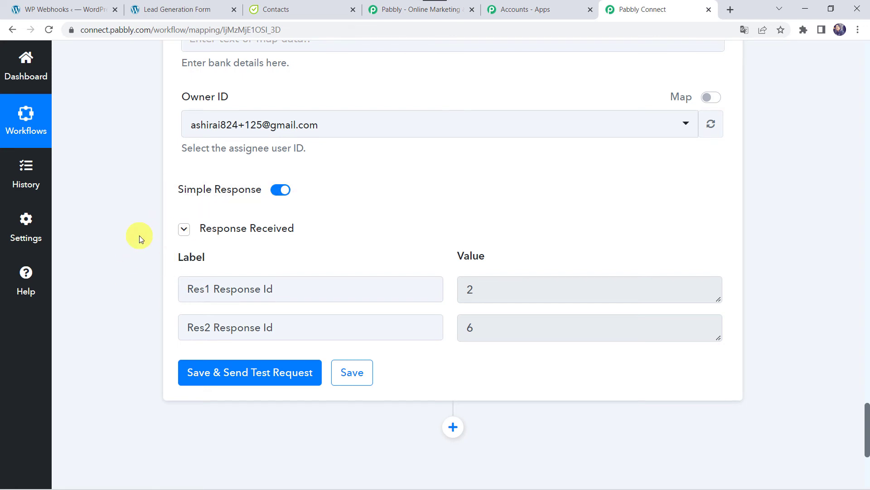
click(176, 9)
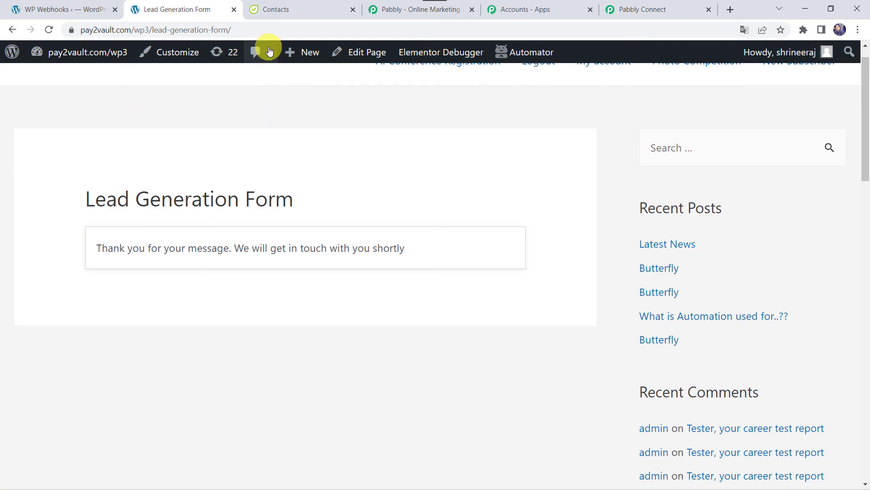
Step: Reload the form and enter a test person's name, email and mobile number
click(266, 27)
key(Return)
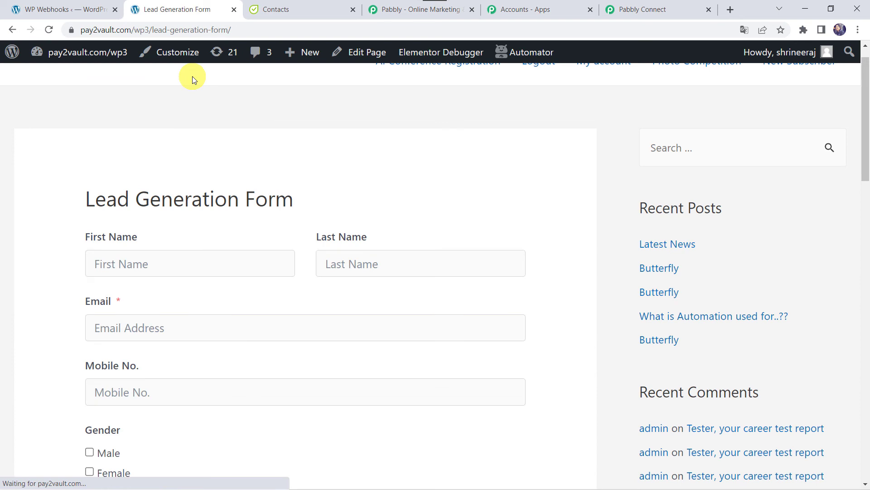
scroll(176, 199, down, 2)
click(142, 175)
text(Shikh)
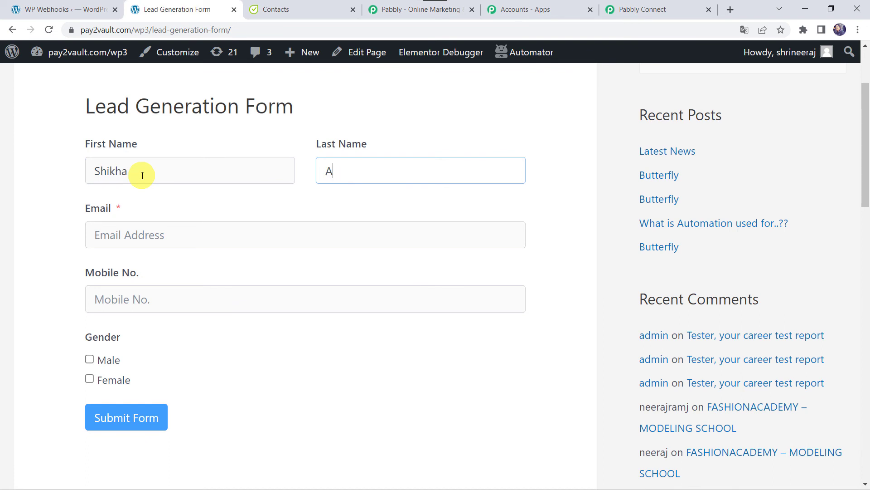
text(a)
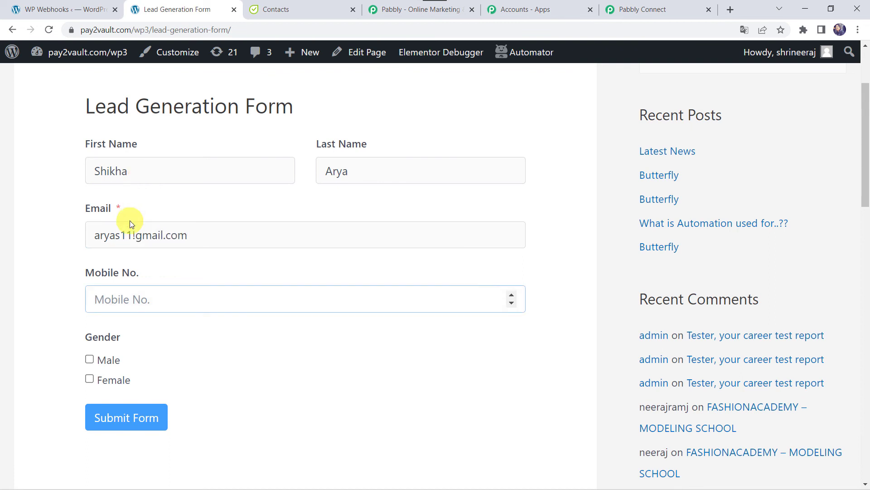
click(135, 233)
text(@)
click(107, 298)
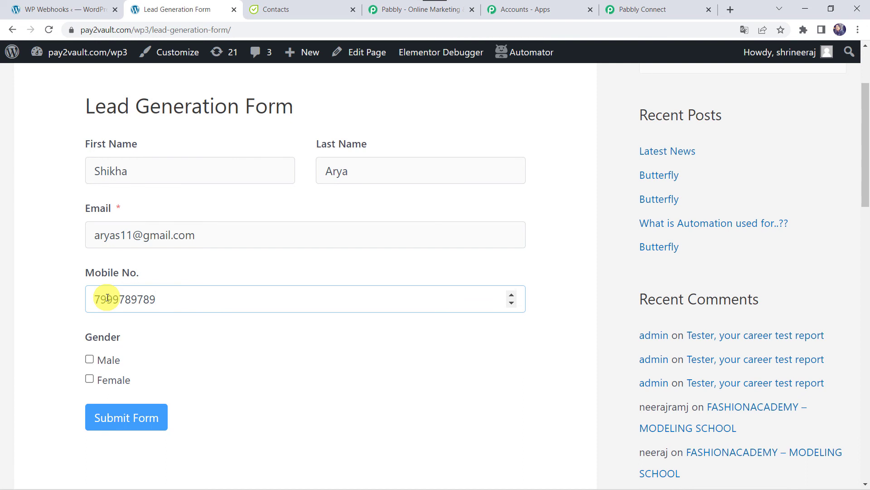
Step: Mark the gender as Female and submit the form
click(97, 380)
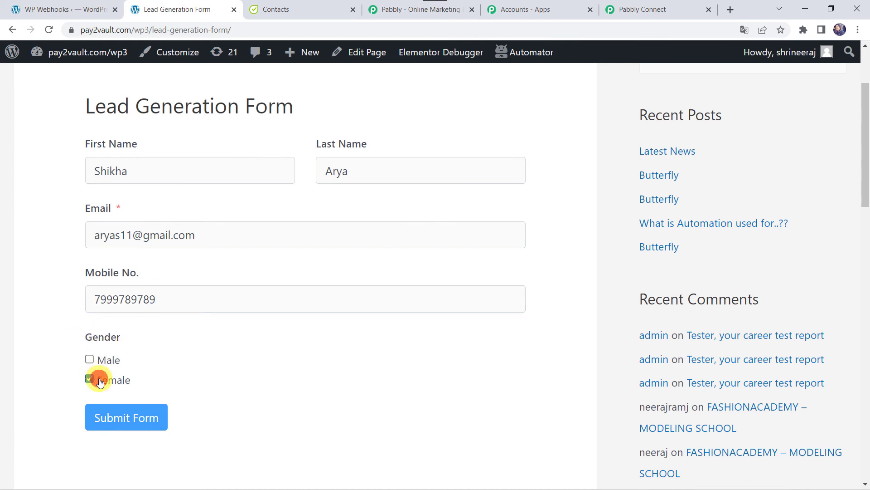
click(132, 424)
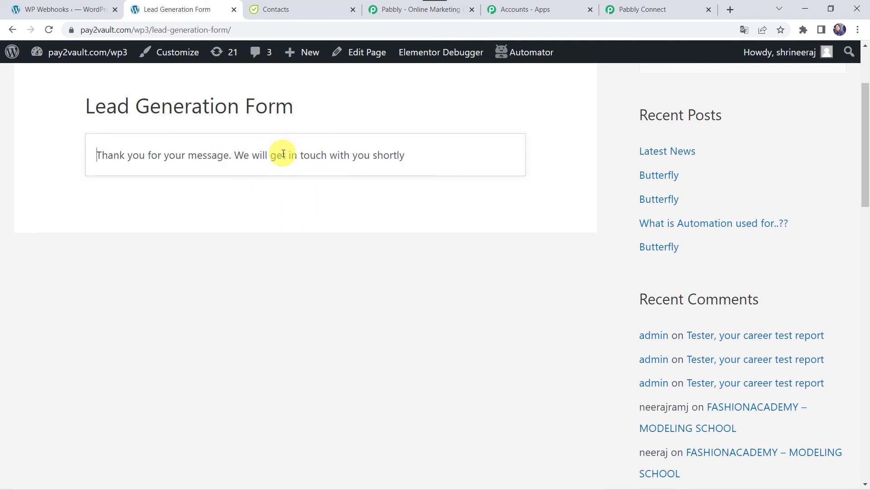
click(300, 9)
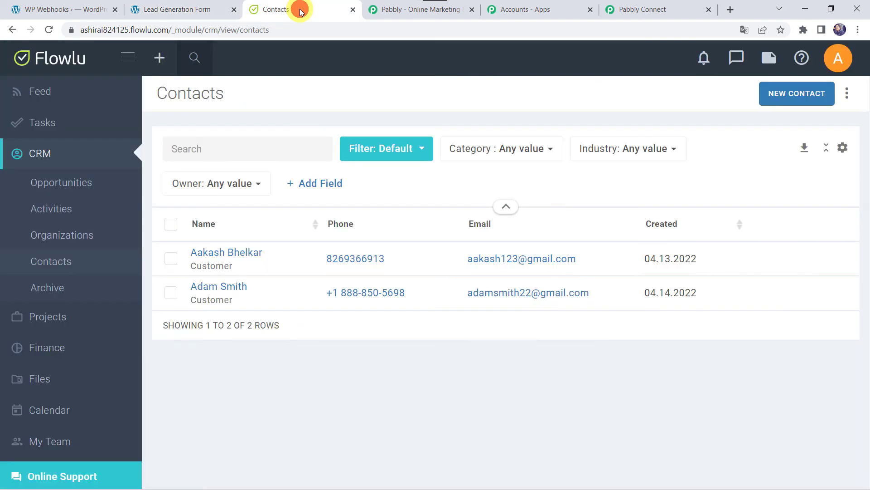
Step: Reload Flowlu Contacts to confirm the third Customer contact, then collapse the Flowlu action and Fluent Forms trigger steps
click(46, 28)
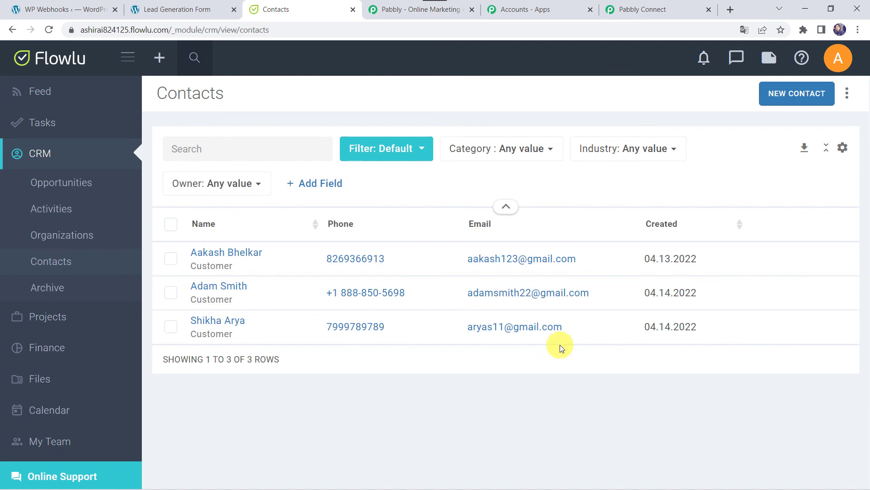
click(659, 9)
scroll(459, 132, up, 15)
scroll(460, 132, up, 20)
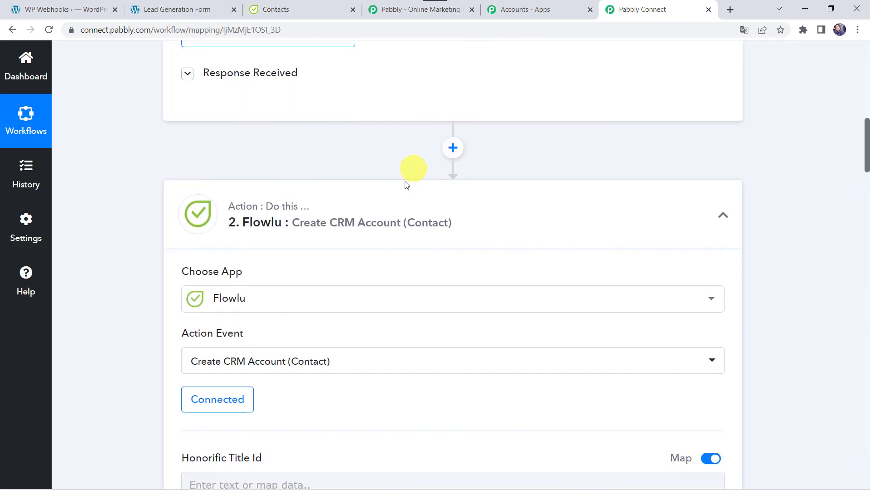
click(408, 203)
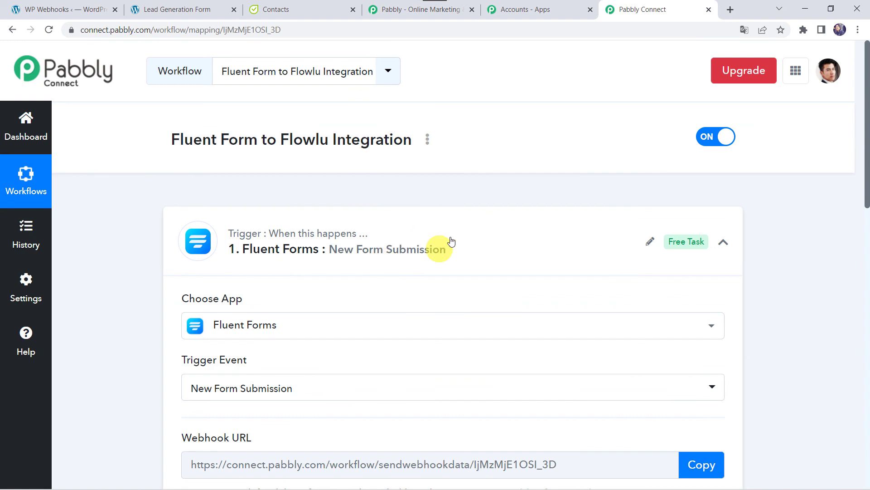
click(424, 236)
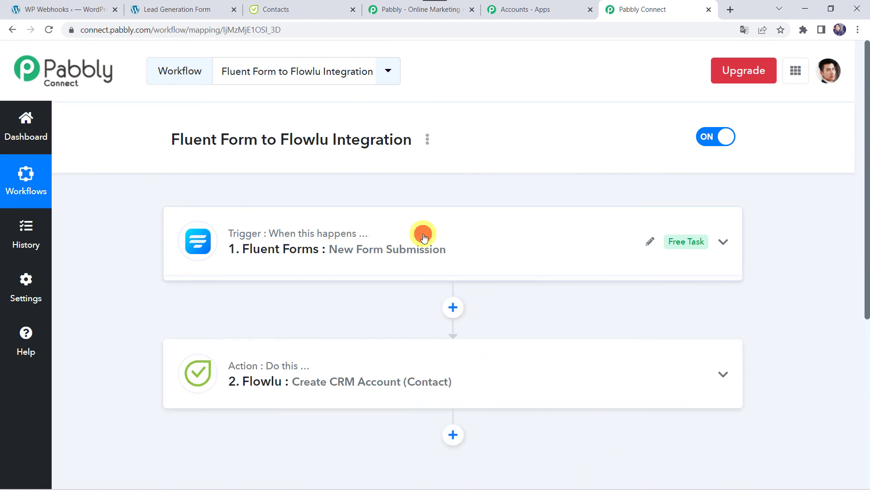